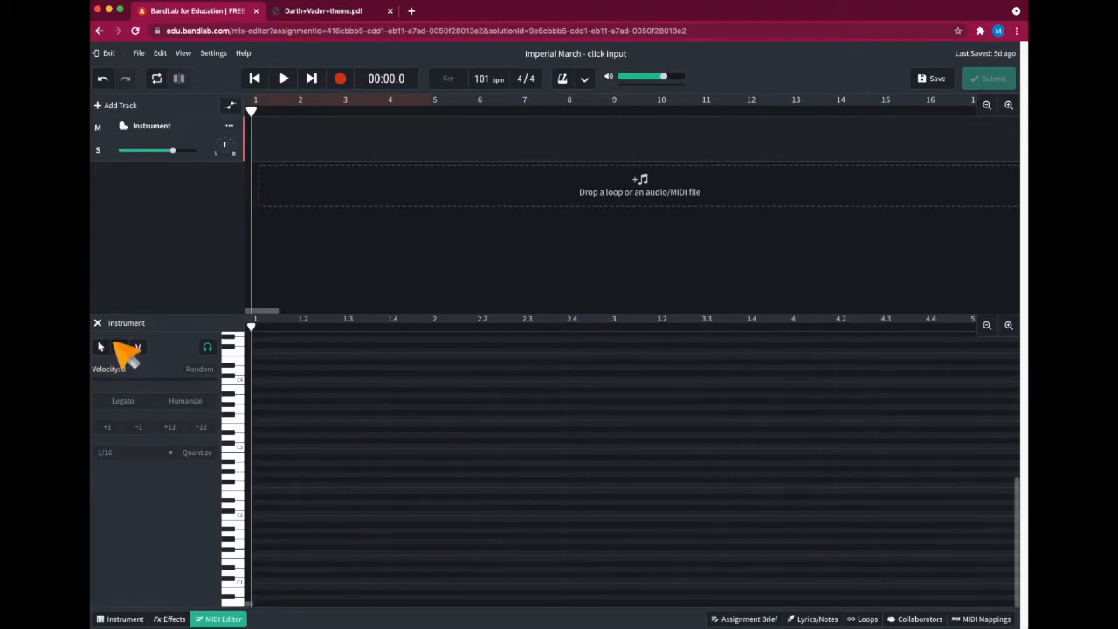
Compare the Darth Vader theme sheet music with the piano roll's beat ruler up to bar 9, returning the playhead to the start.
{"action": "left_click", "coordinate": [122, 349]}
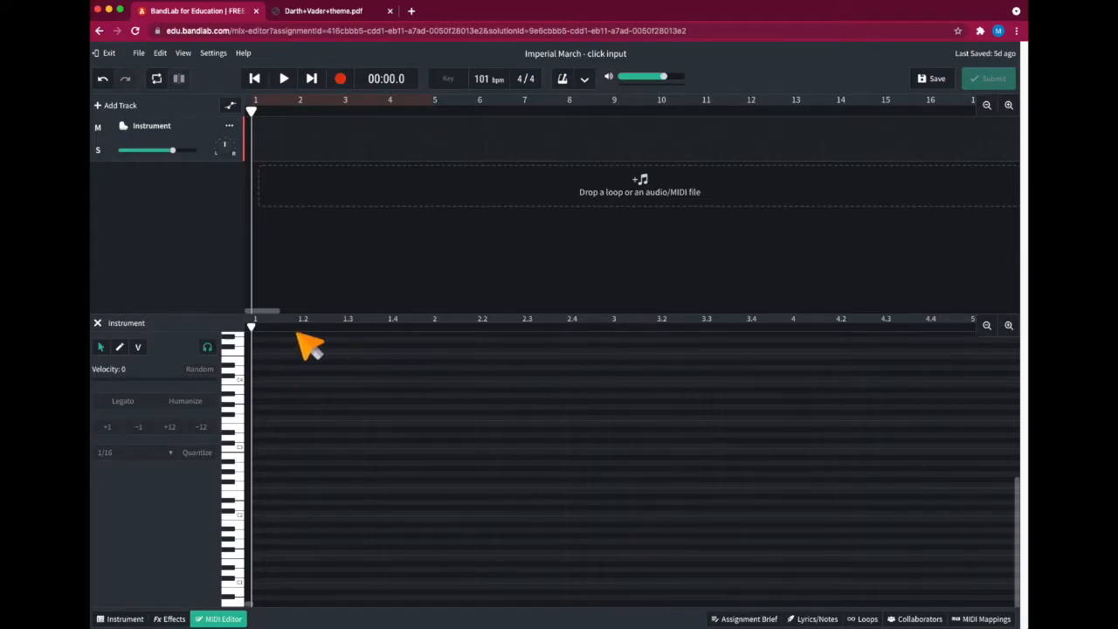
{"action": "left_click_drag", "start_coordinate": [252, 329], "coordinate": [570, 326]}
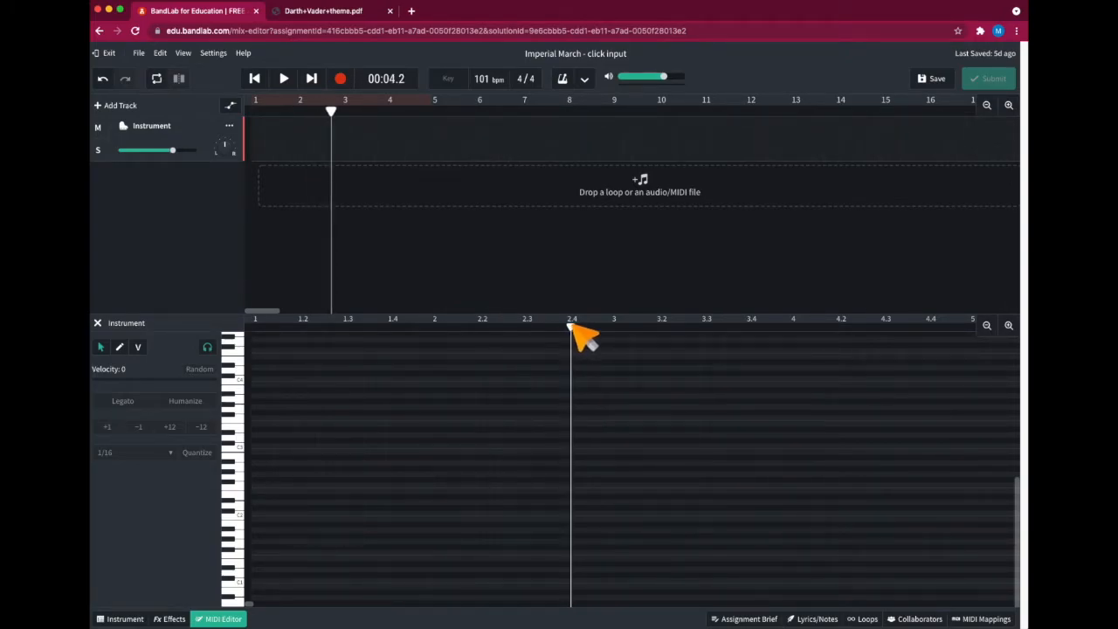
{"action": "left_click", "coordinate": [323, 12]}
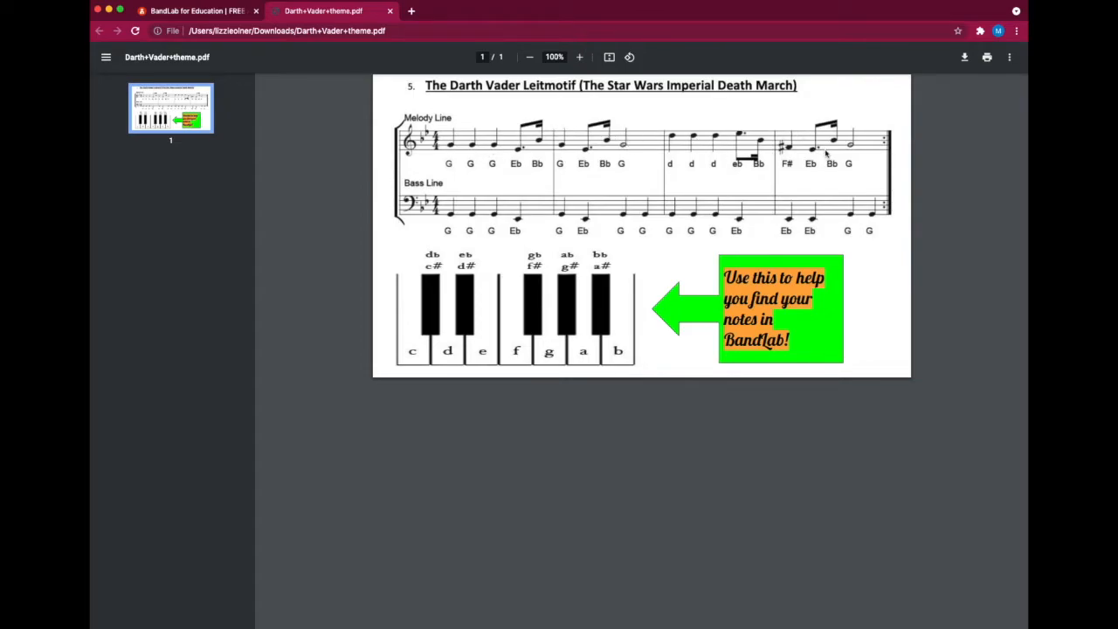
{"action": "left_click", "coordinate": [175, 13]}
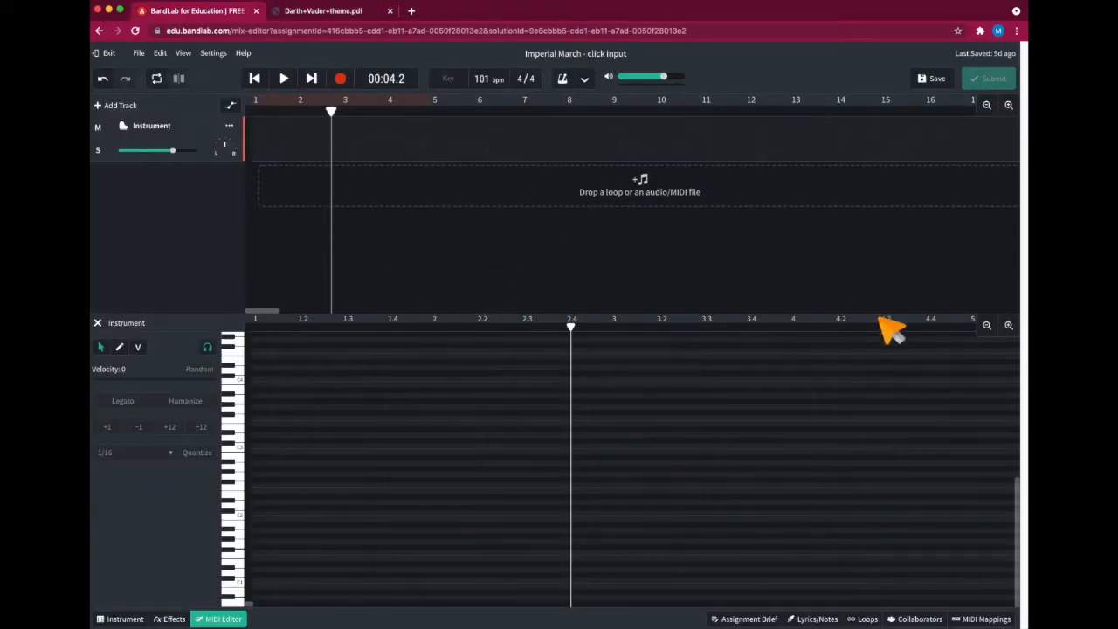
{"action": "scroll", "coordinate": [471, 609], "scroll_direction": "right", "scroll_amount": 8}
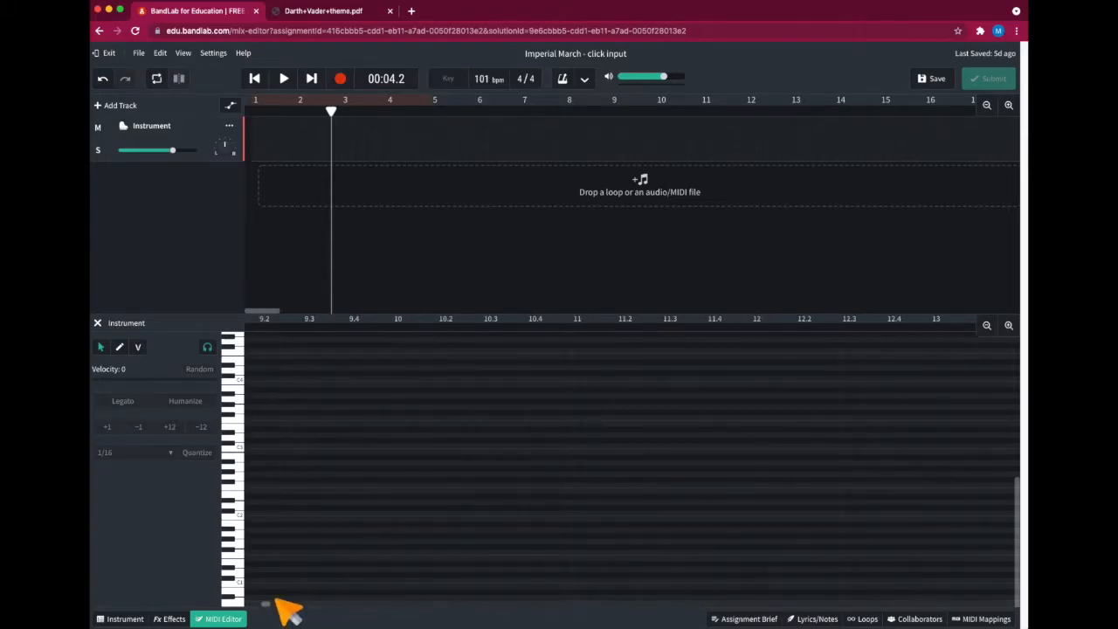
{"action": "scroll", "coordinate": [264, 606], "scroll_direction": "left", "scroll_amount": 3}
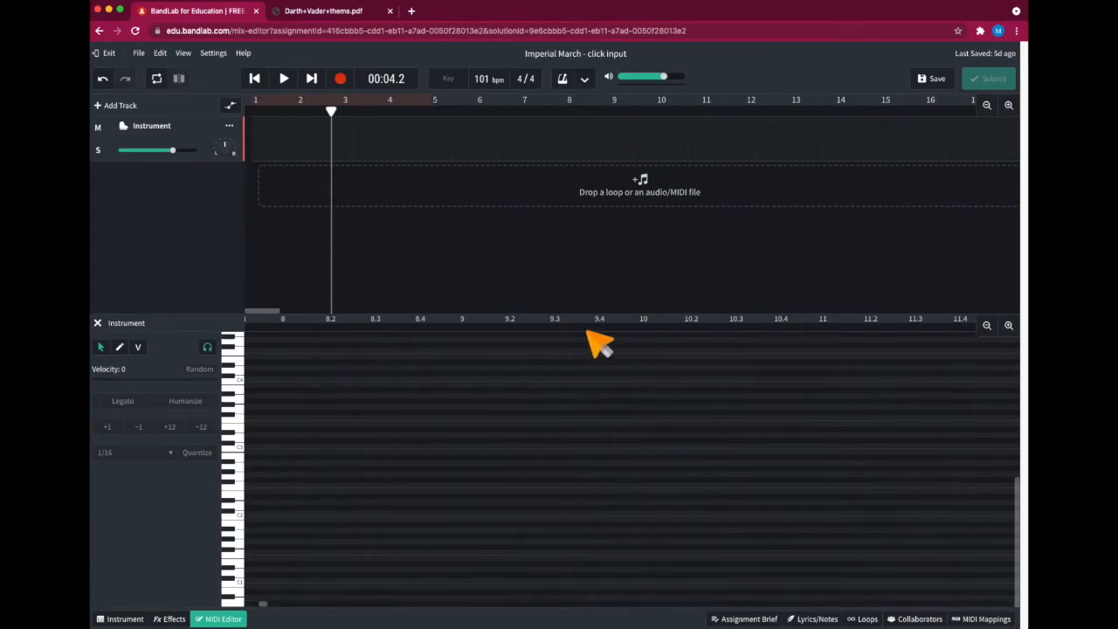
{"action": "left_click", "coordinate": [459, 321]}
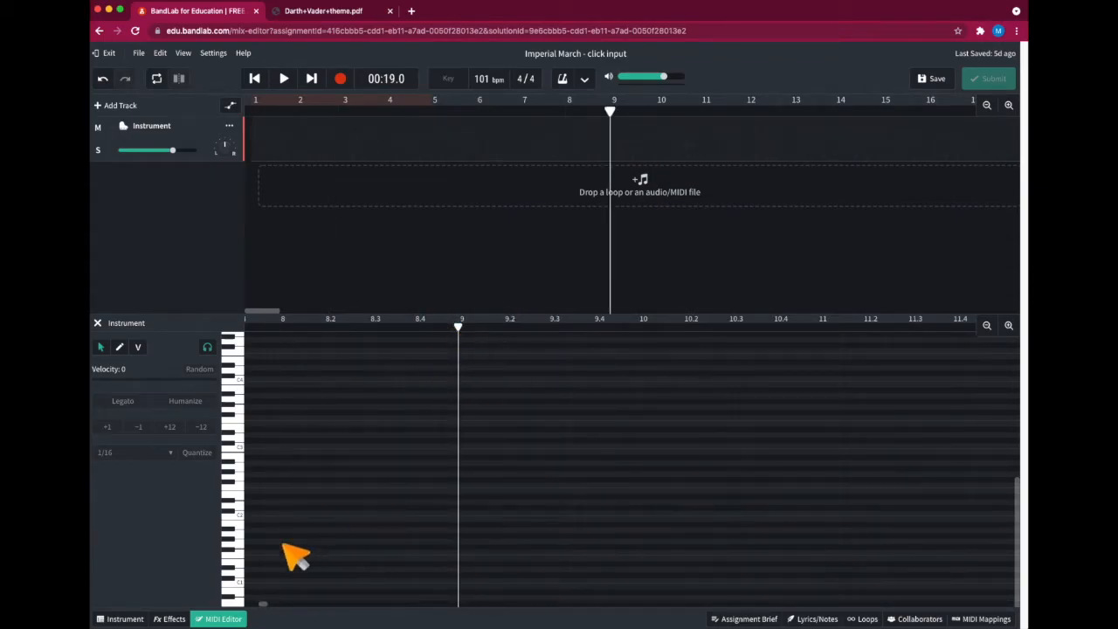
{"action": "scroll", "coordinate": [259, 606], "scroll_direction": "left", "scroll_amount": 5}
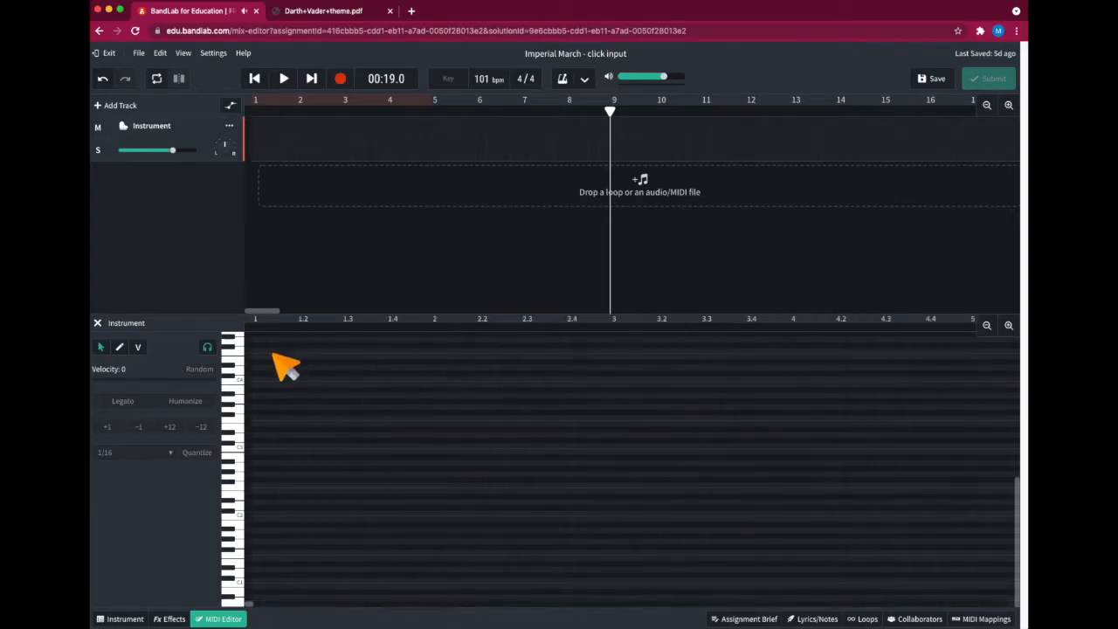
{"action": "left_click", "coordinate": [254, 78]}
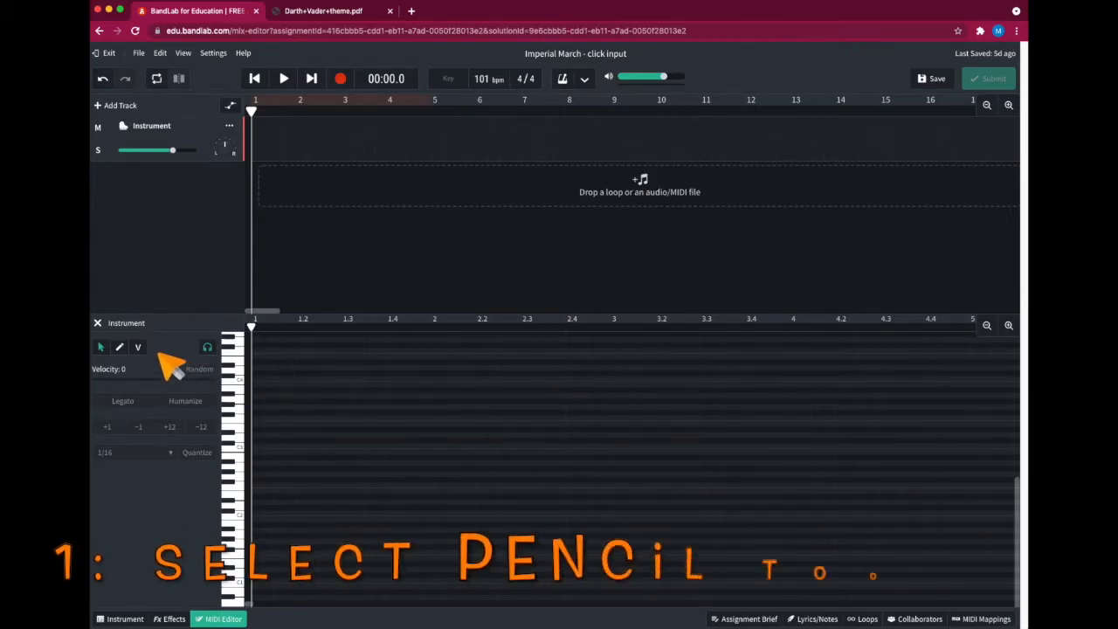
Draw the first melody note just below C4 at the start of bar 1 and lengthen it to one full beat.
{"action": "left_click", "coordinate": [119, 347]}
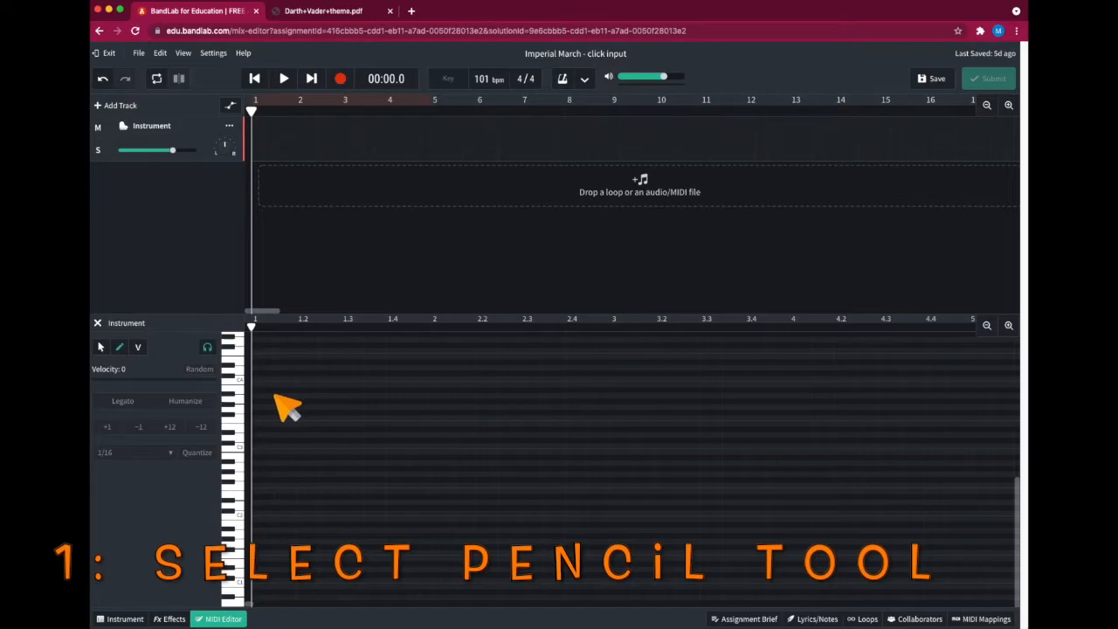
{"action": "left_click", "coordinate": [331, 13]}
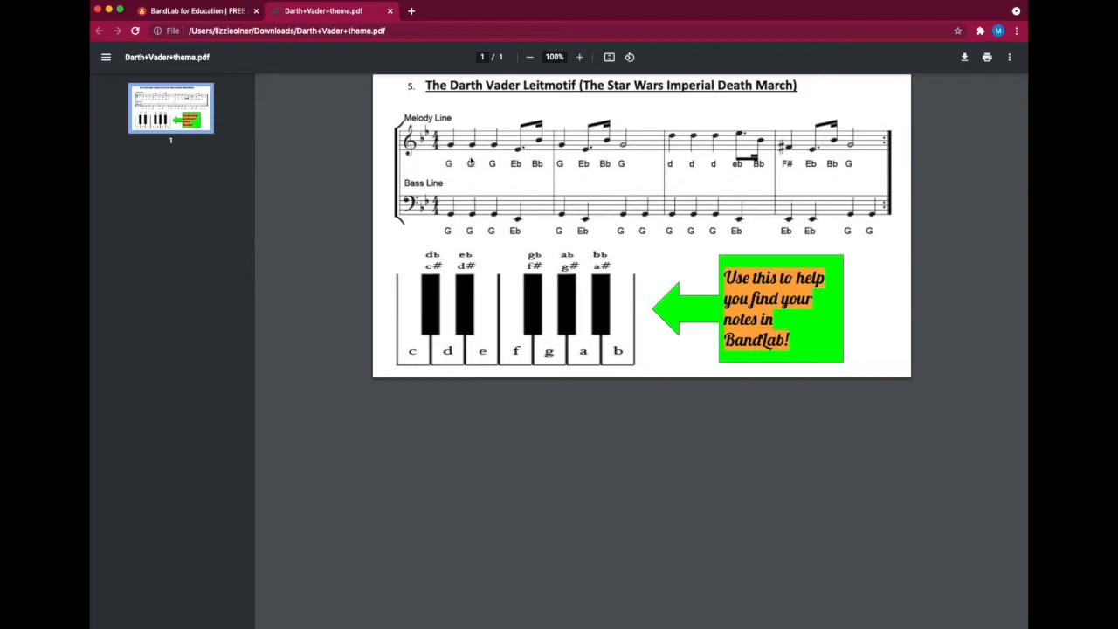
{"action": "left_click", "coordinate": [221, 15]}
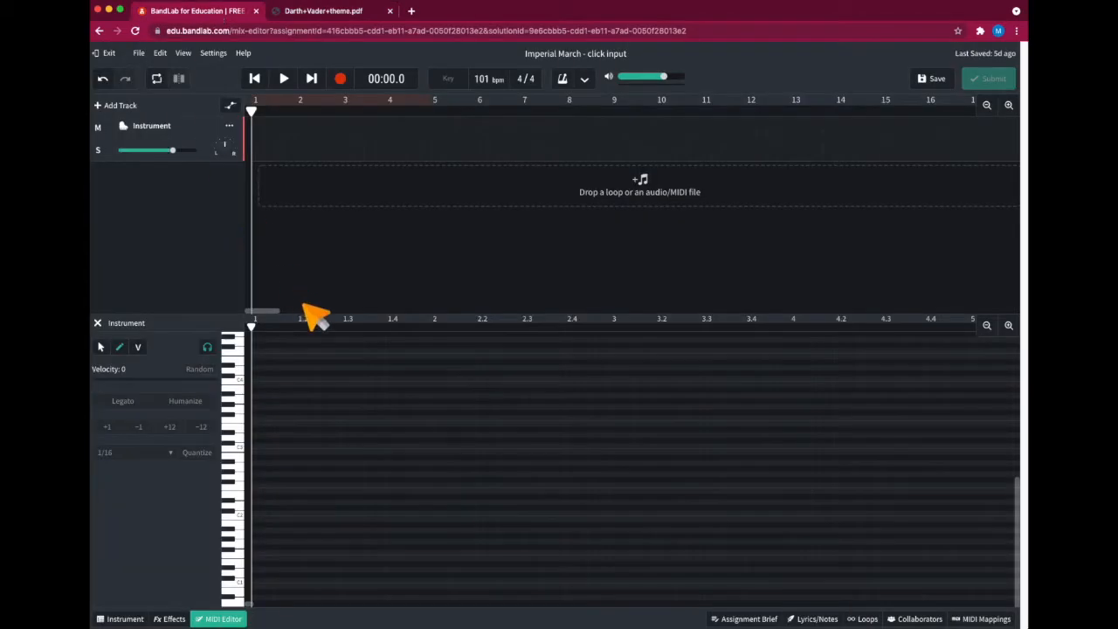
{"action": "left_click", "coordinate": [270, 400]}
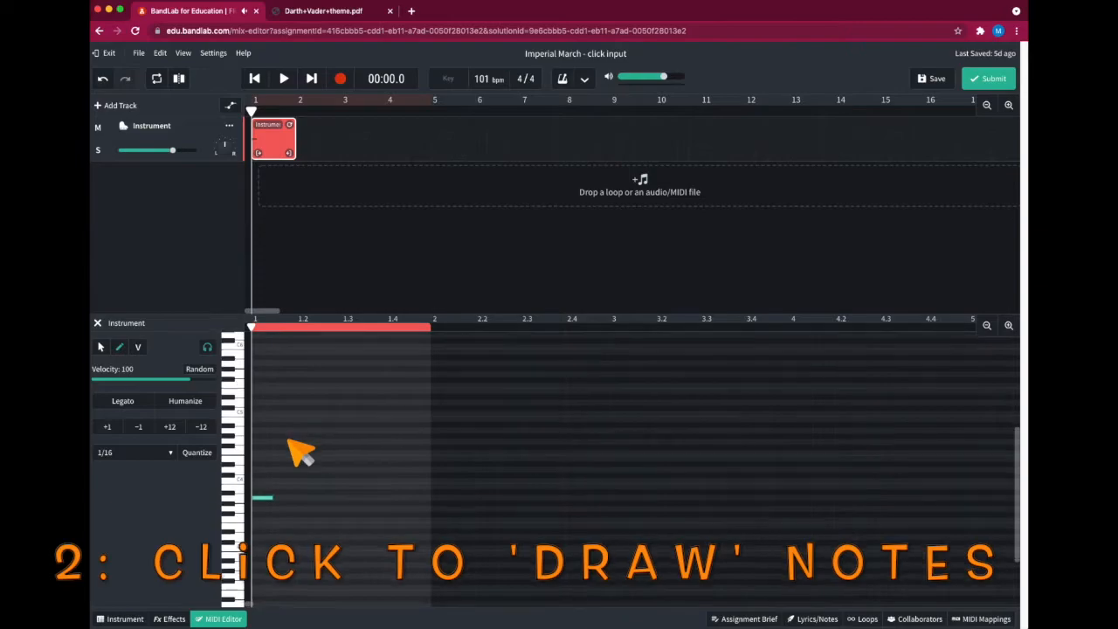
{"action": "scroll", "coordinate": [294, 452], "scroll_direction": "down", "scroll_amount": 2}
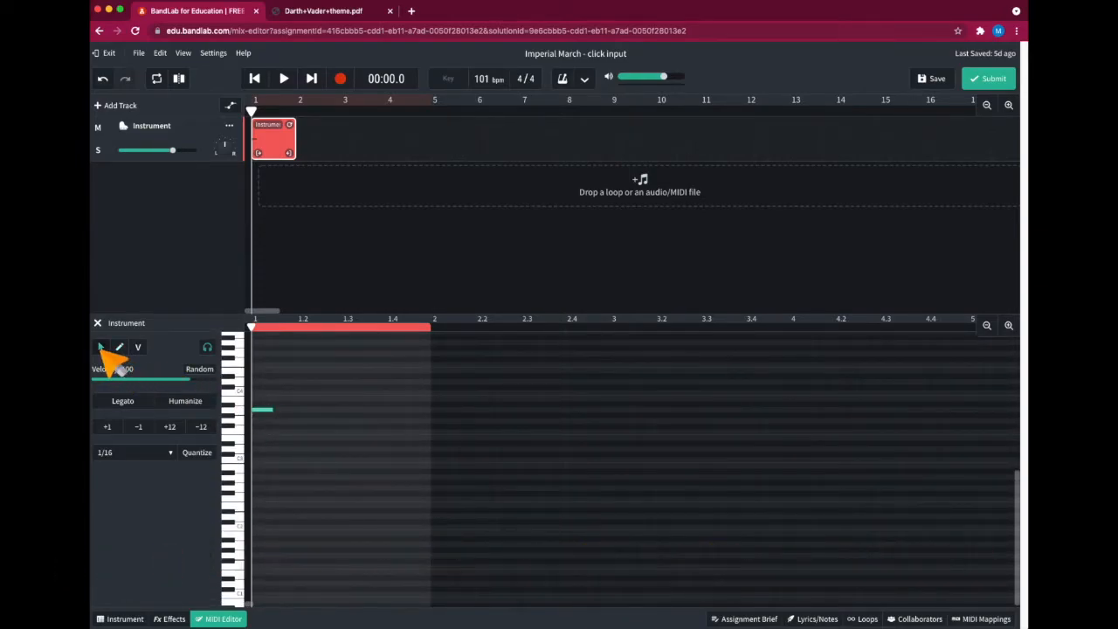
{"action": "left_click", "coordinate": [101, 347]}
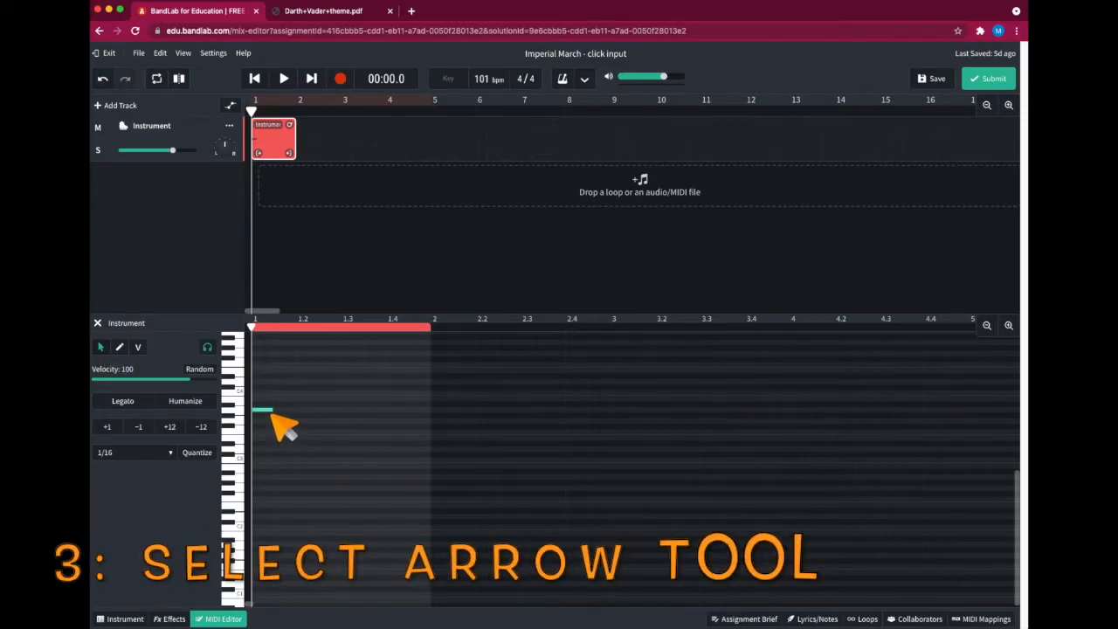
{"action": "left_click_drag", "start_coordinate": [274, 412], "coordinate": [293, 411]}
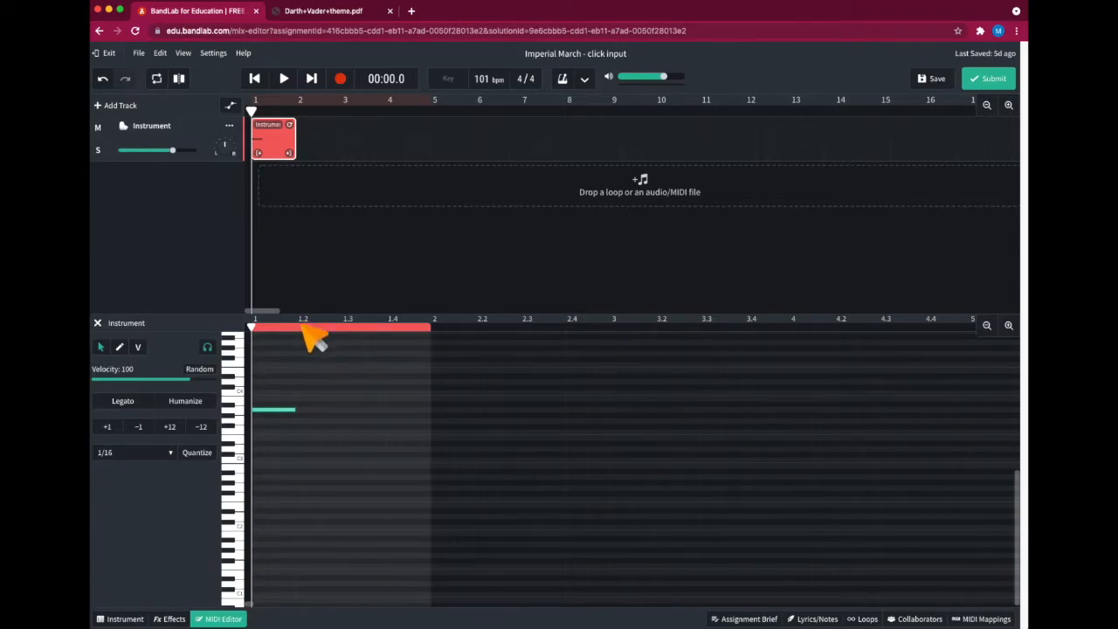
Draw the second and third one-beat notes on the same pitch at beats 1.2 and 1.3, using the playhead to find the beat.
{"action": "left_click", "coordinate": [120, 349]}
{"action": "left_click", "coordinate": [307, 410]}
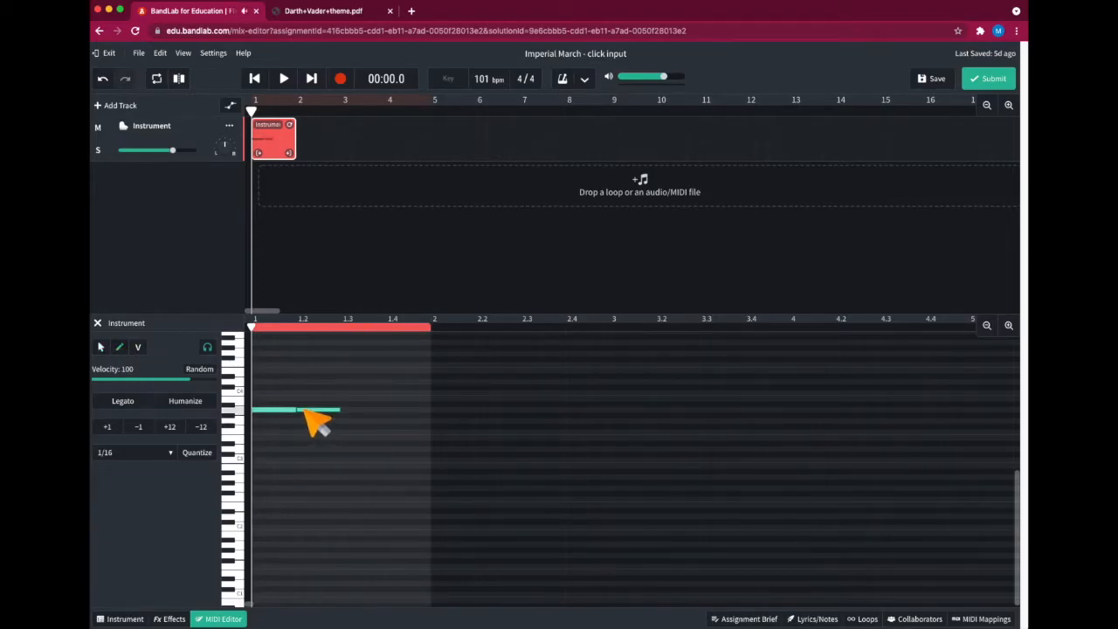
{"action": "left_click", "coordinate": [297, 325]}
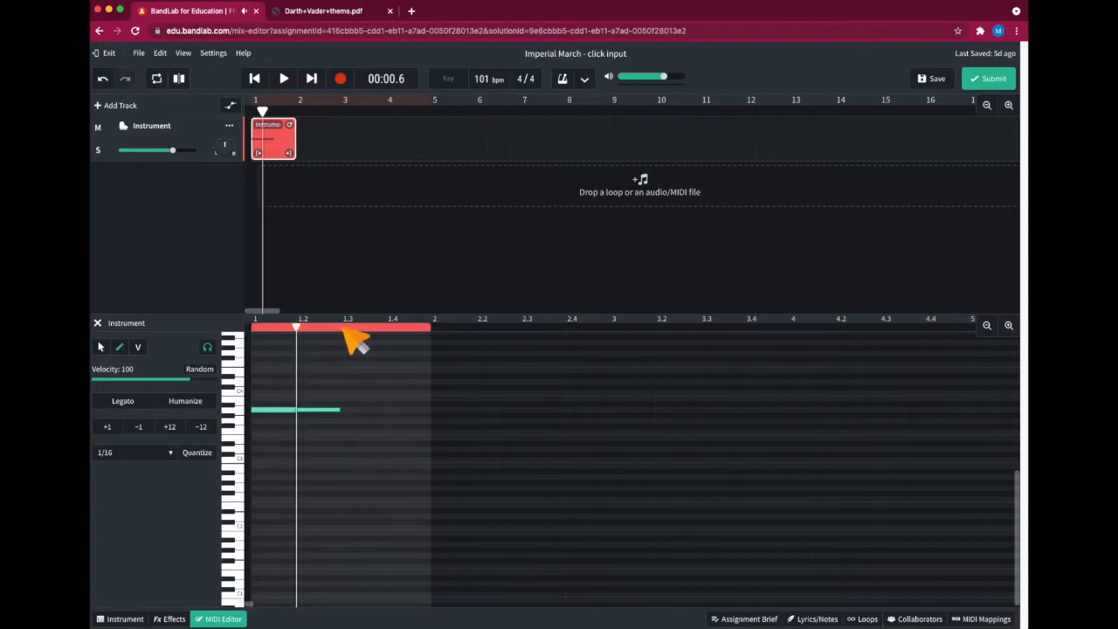
{"action": "left_click", "coordinate": [341, 326]}
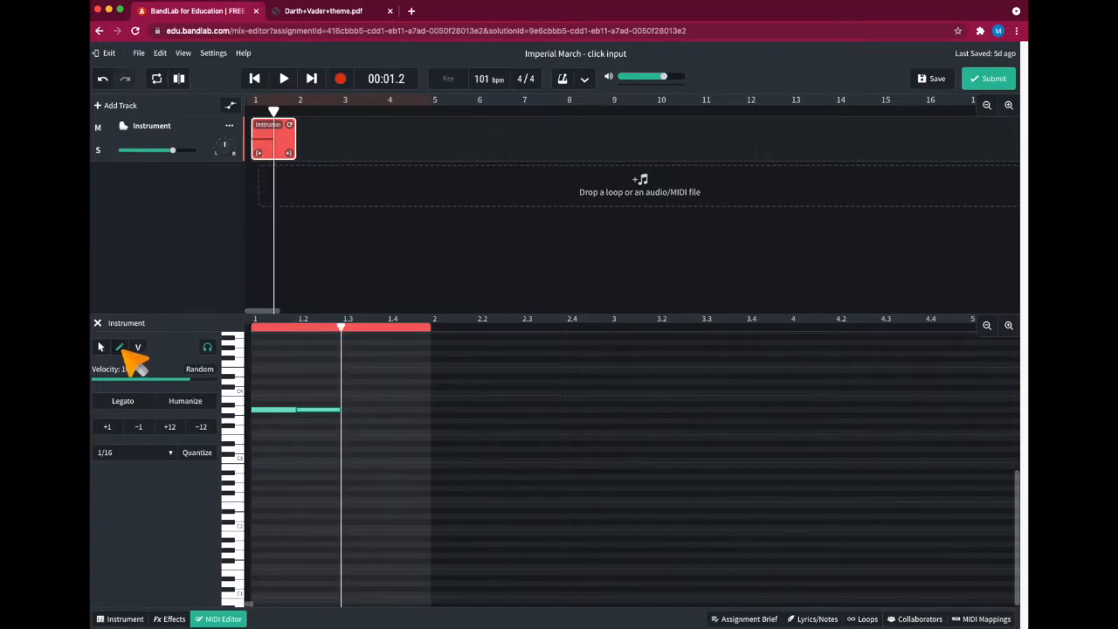
{"action": "left_click", "coordinate": [345, 410]}
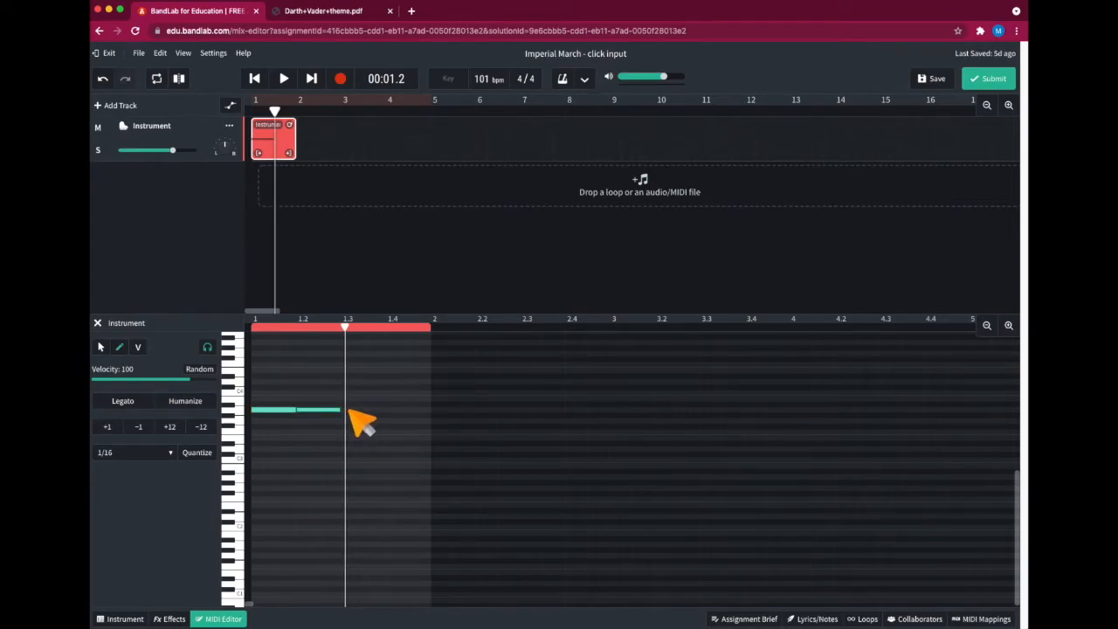
{"action": "left_click", "coordinate": [341, 327]}
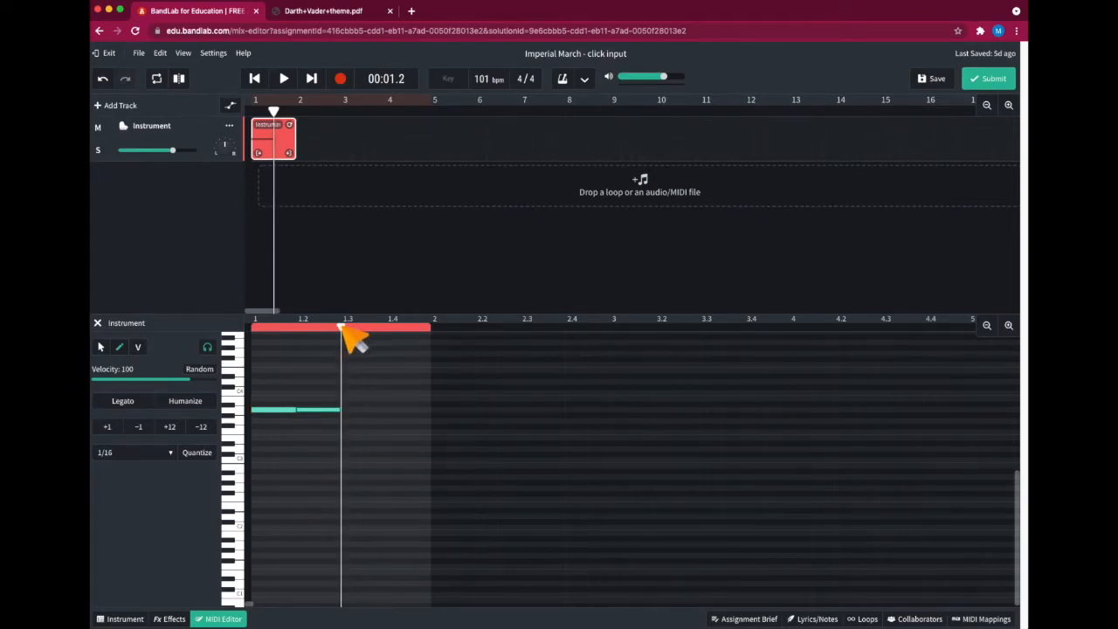
{"action": "left_click", "coordinate": [355, 409]}
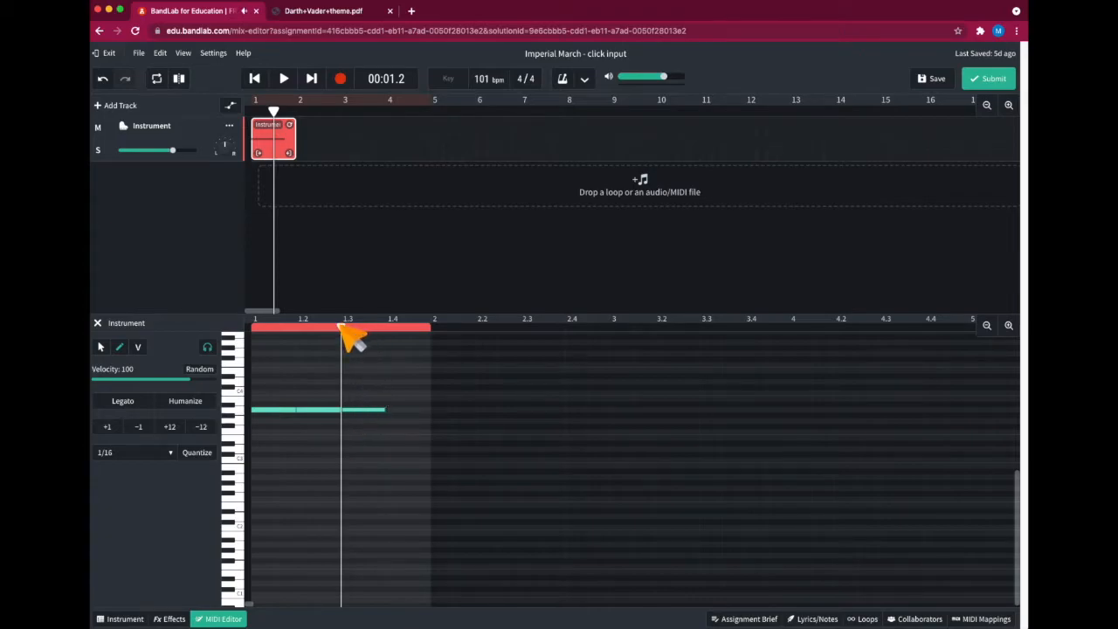
Following the sheet music's rhythm, draw the fourth note on the same pitch at beat 1.4 and shorten it to three quarters of a beat.
{"action": "left_click_drag", "start_coordinate": [340, 327], "coordinate": [386, 327]}
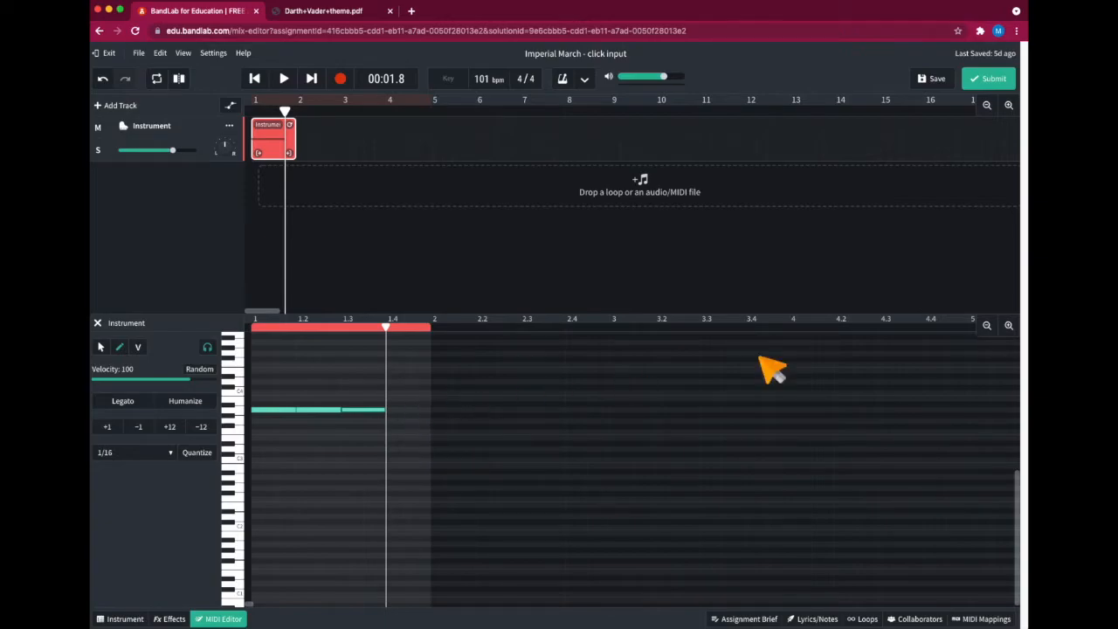
{"action": "left_click", "coordinate": [1009, 326]}
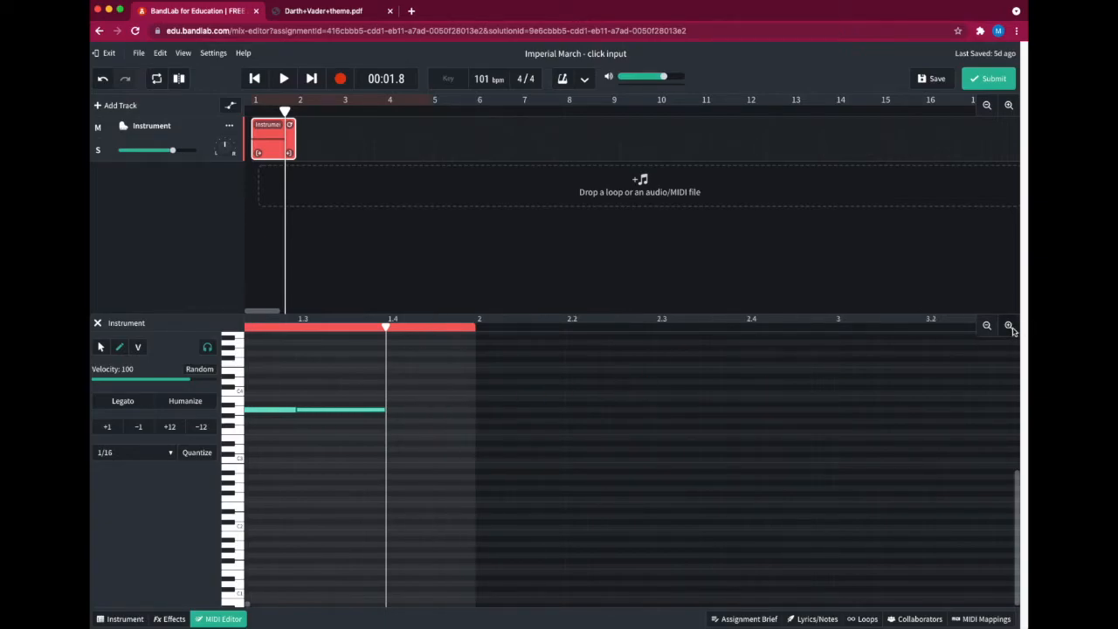
{"action": "left_click", "coordinate": [1009, 326]}
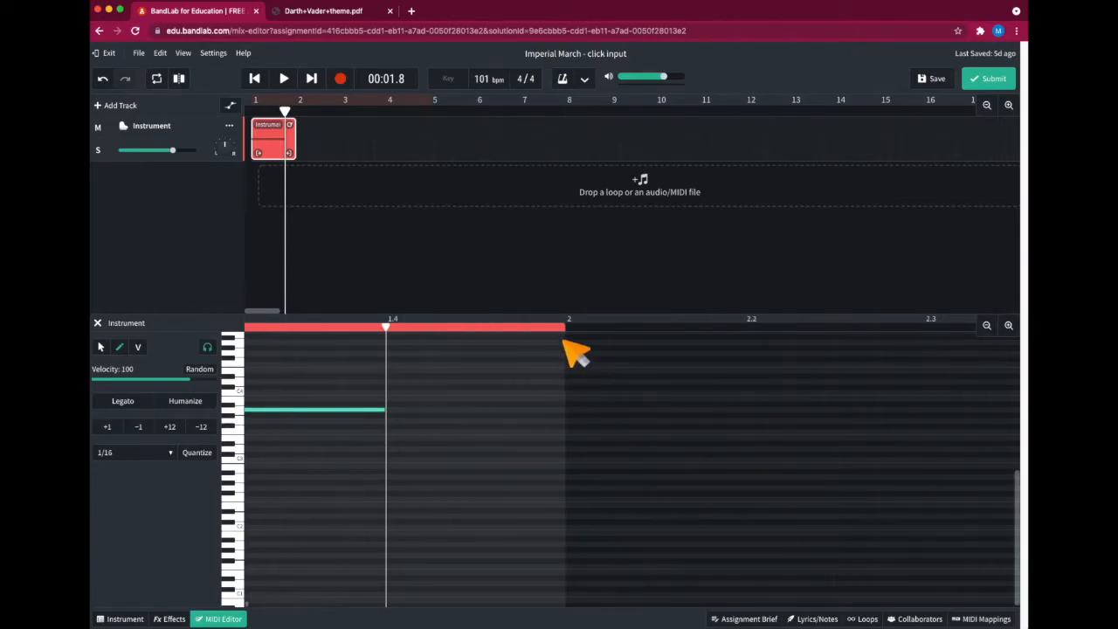
{"action": "left_click", "coordinate": [319, 16]}
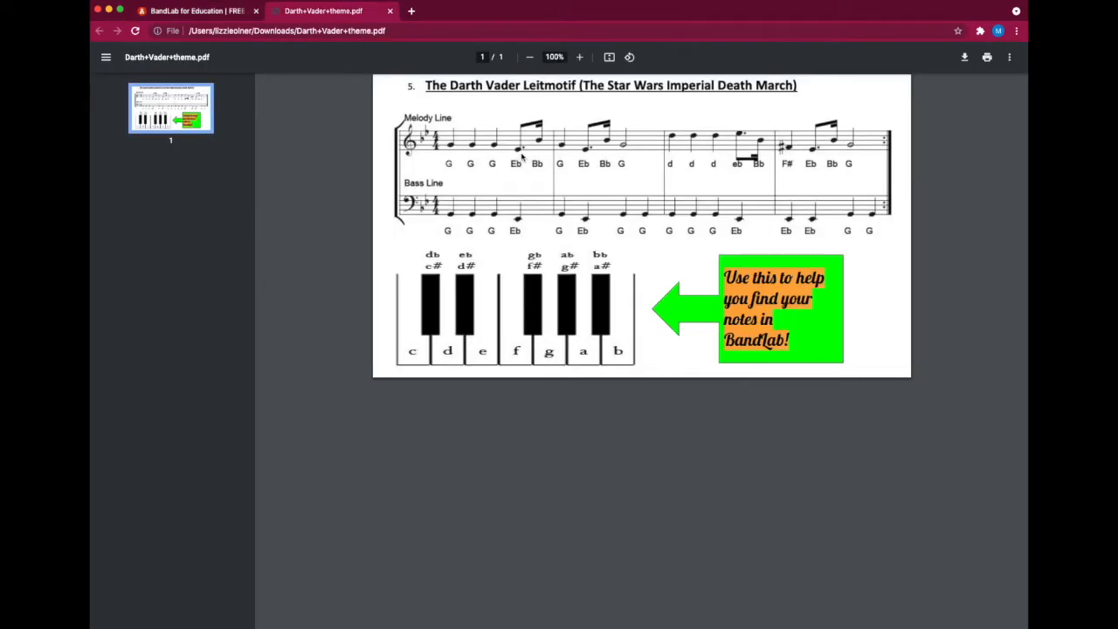
{"action": "left_click", "coordinate": [212, 12]}
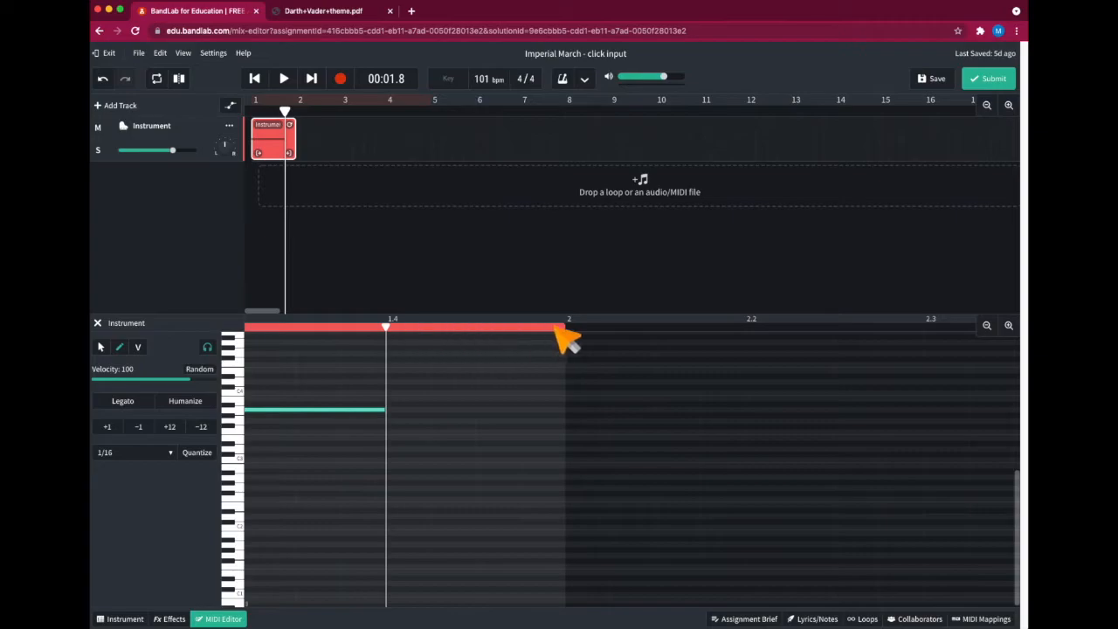
{"action": "left_click", "coordinate": [404, 411]}
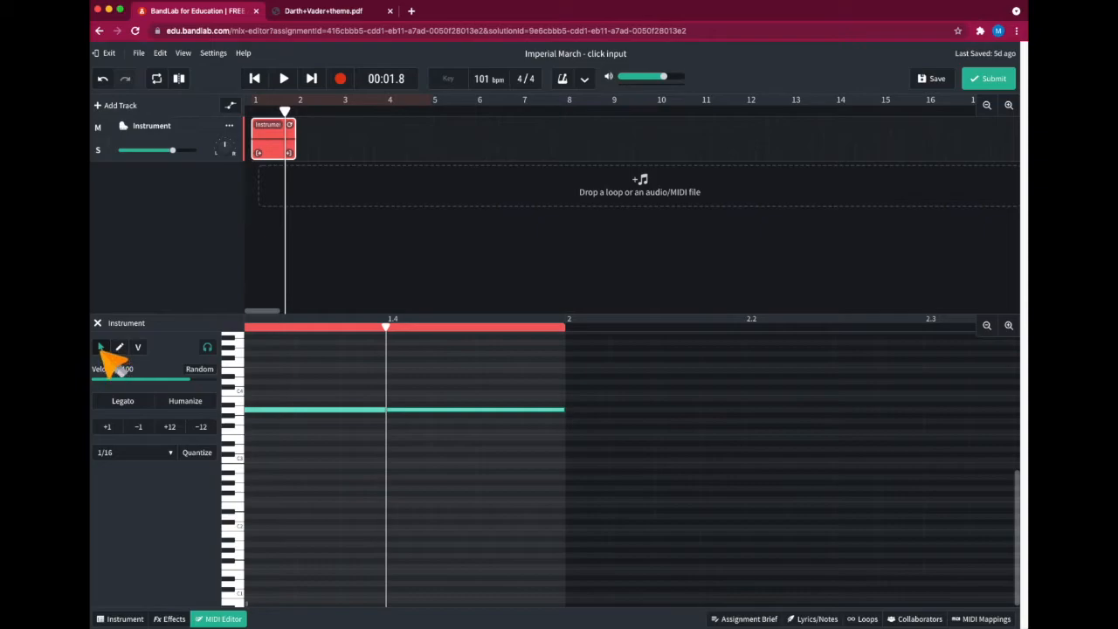
{"action": "left_click_drag", "start_coordinate": [568, 413], "coordinate": [523, 410]}
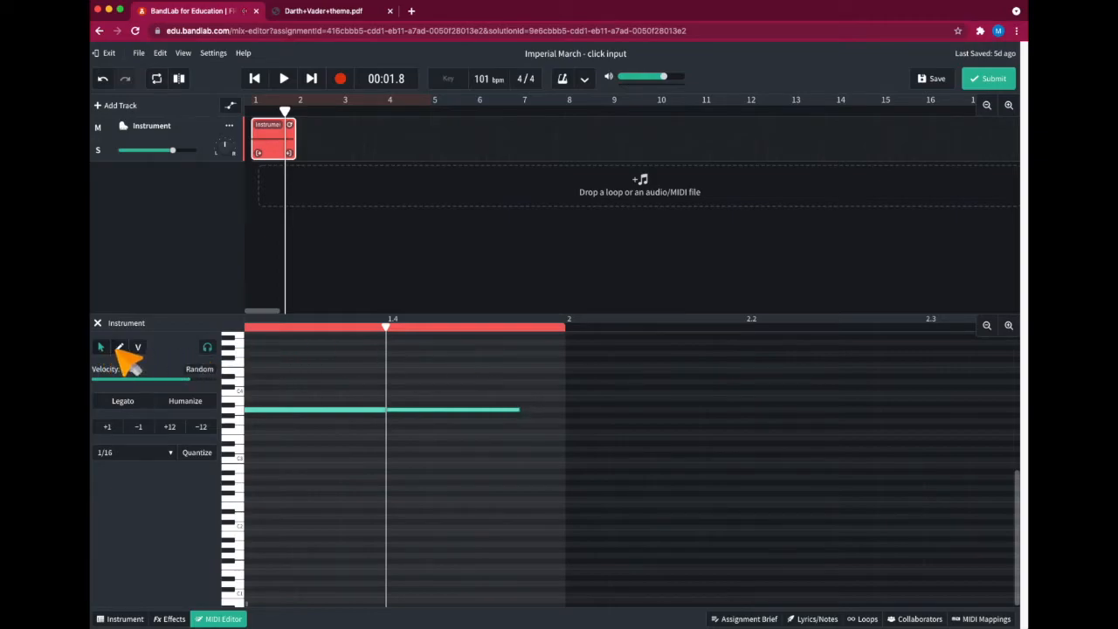
Add a quarter-beat note on the same pitch to fill the end of bar 1, and check it against the sheet music.
{"action": "left_click", "coordinate": [450, 393]}
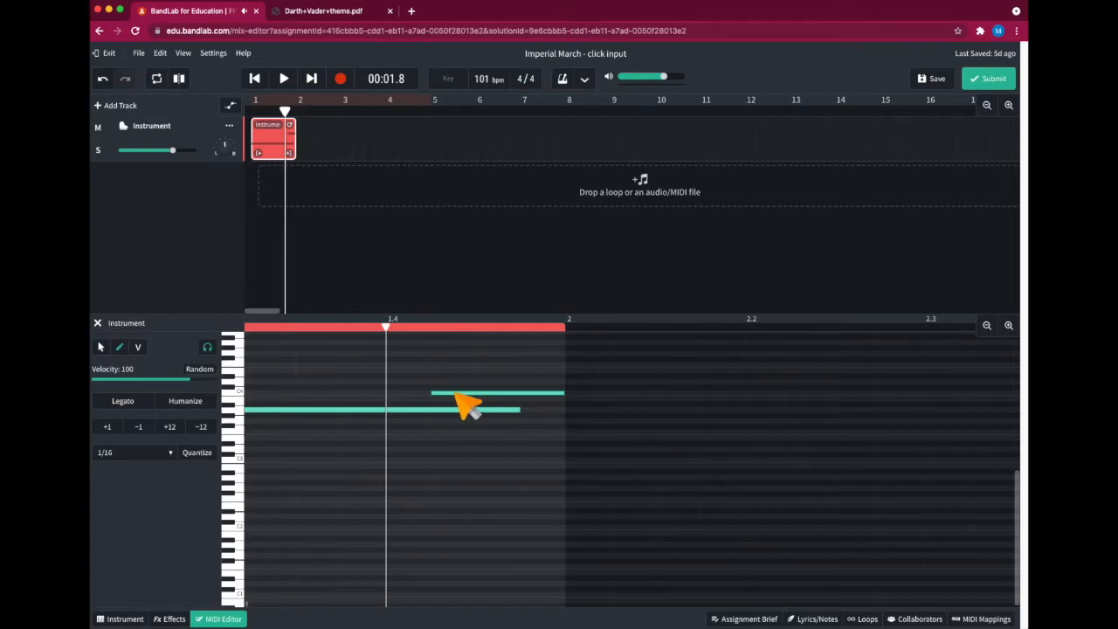
{"action": "left_click", "coordinate": [101, 348]}
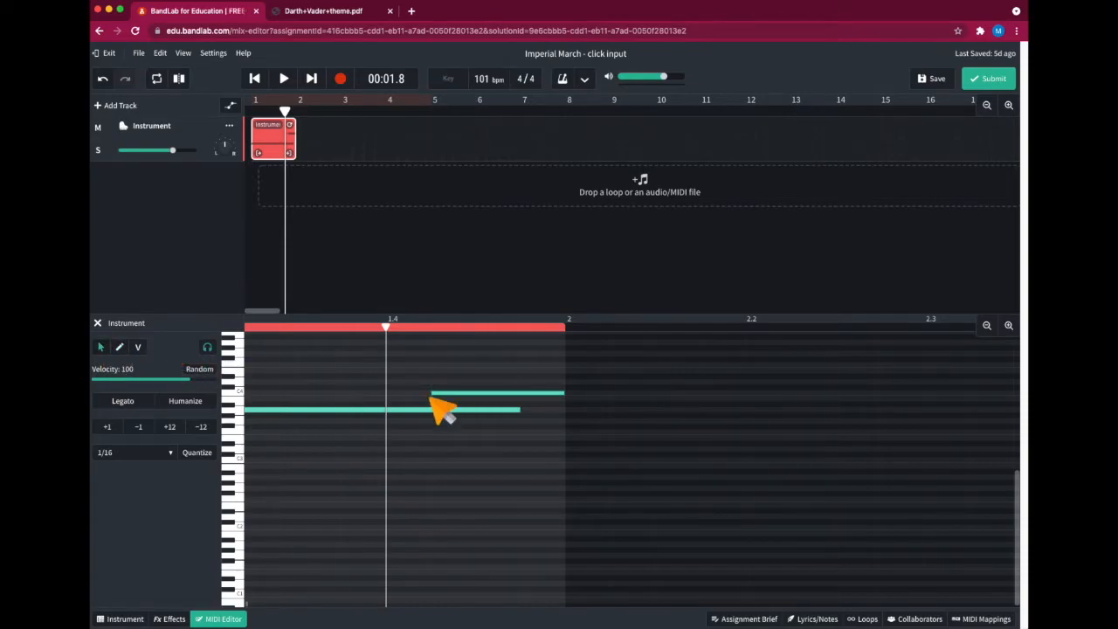
{"action": "left_click_drag", "start_coordinate": [558, 392], "coordinate": [553, 417]}
{"action": "left_click", "coordinate": [335, 13]}
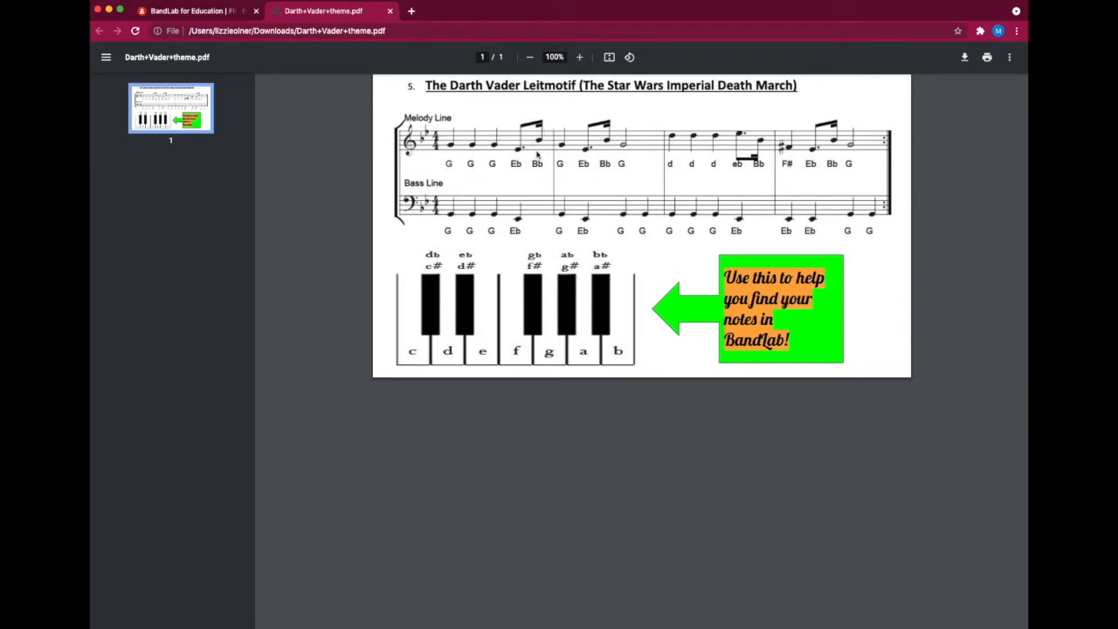
{"action": "left_click", "coordinate": [166, 13]}
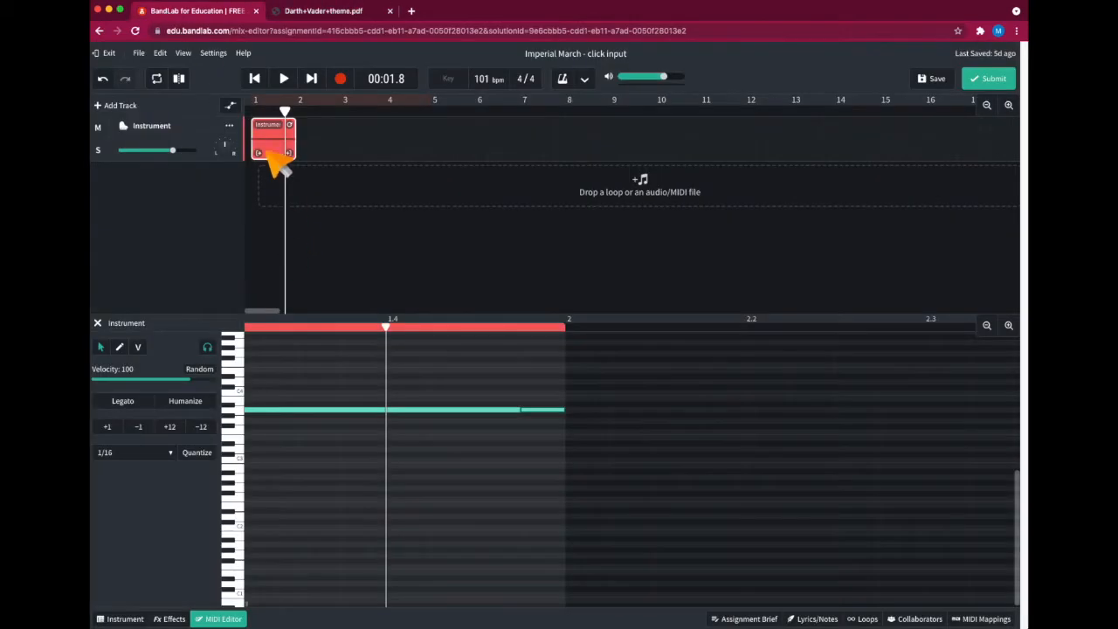
Play the first bar back from the beginning and stop playback once it has finished.
{"action": "left_click", "coordinate": [255, 79]}
{"action": "key", "text": "space"}
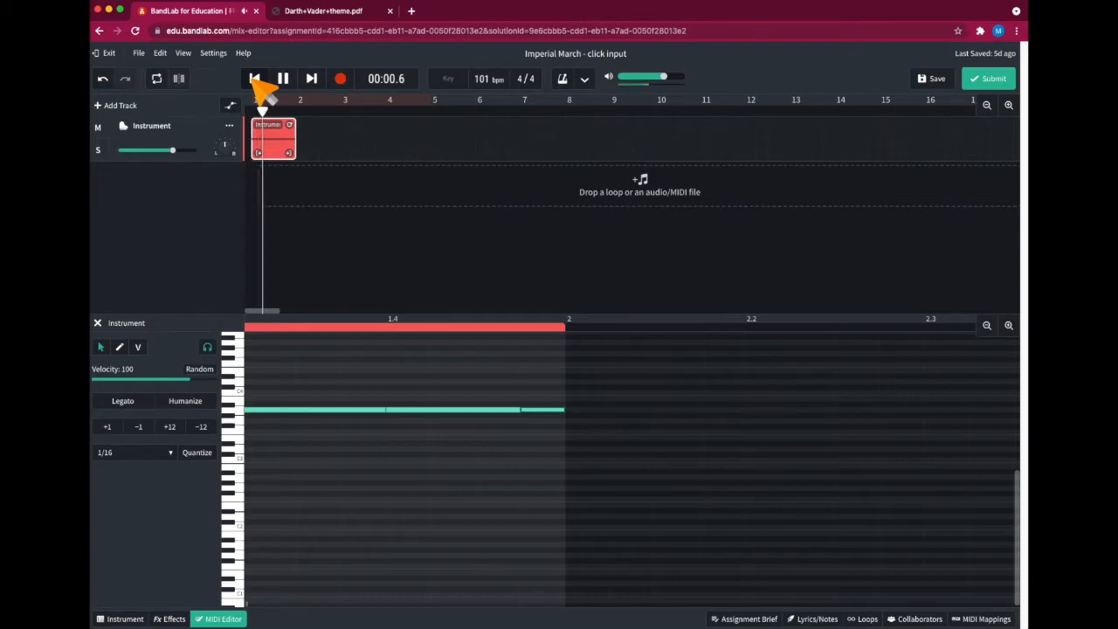
{"action": "key", "text": "space"}
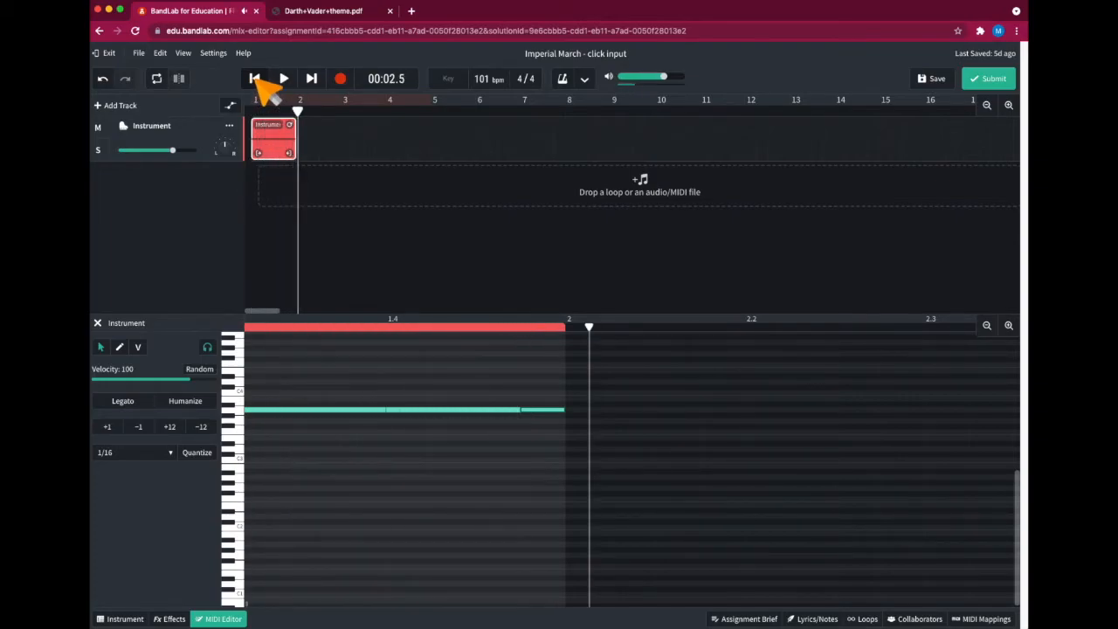
Check bar 2 in the Darth Vader theme sheet music, and extend the Instrument region to the end of bar 2.
{"action": "left_click", "coordinate": [322, 12]}
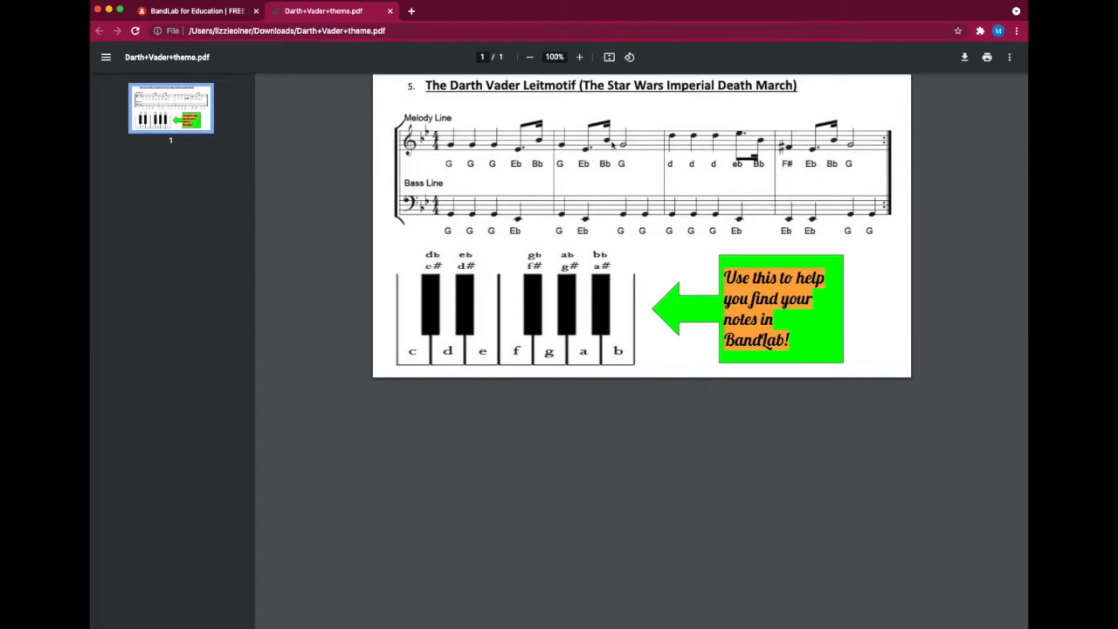
{"action": "left_click", "coordinate": [190, 12]}
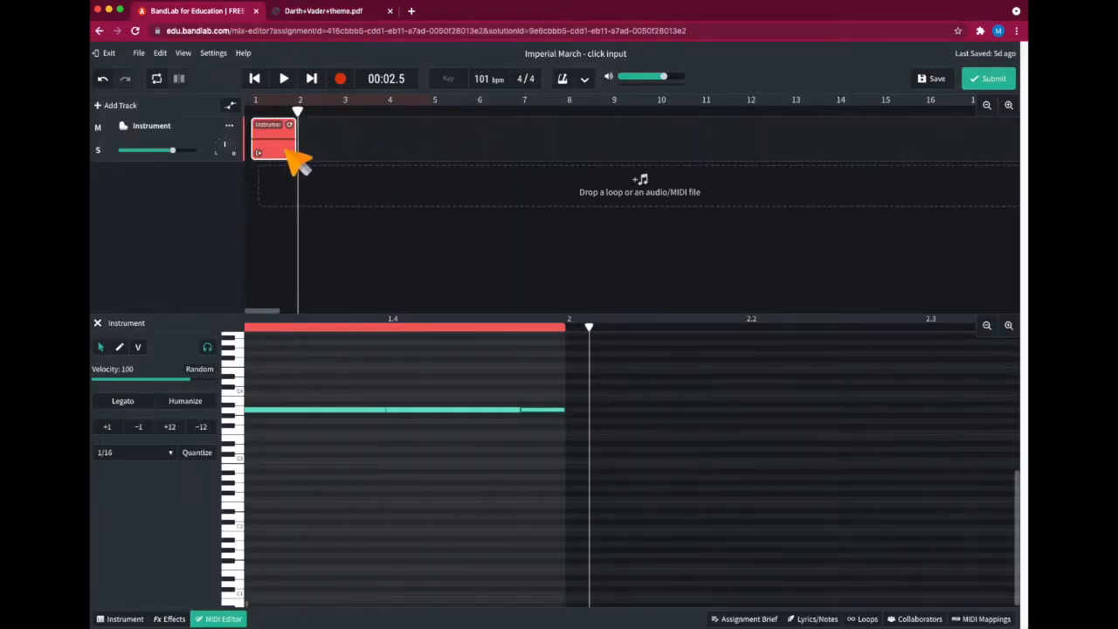
{"action": "left_click_drag", "start_coordinate": [290, 152], "coordinate": [337, 162]}
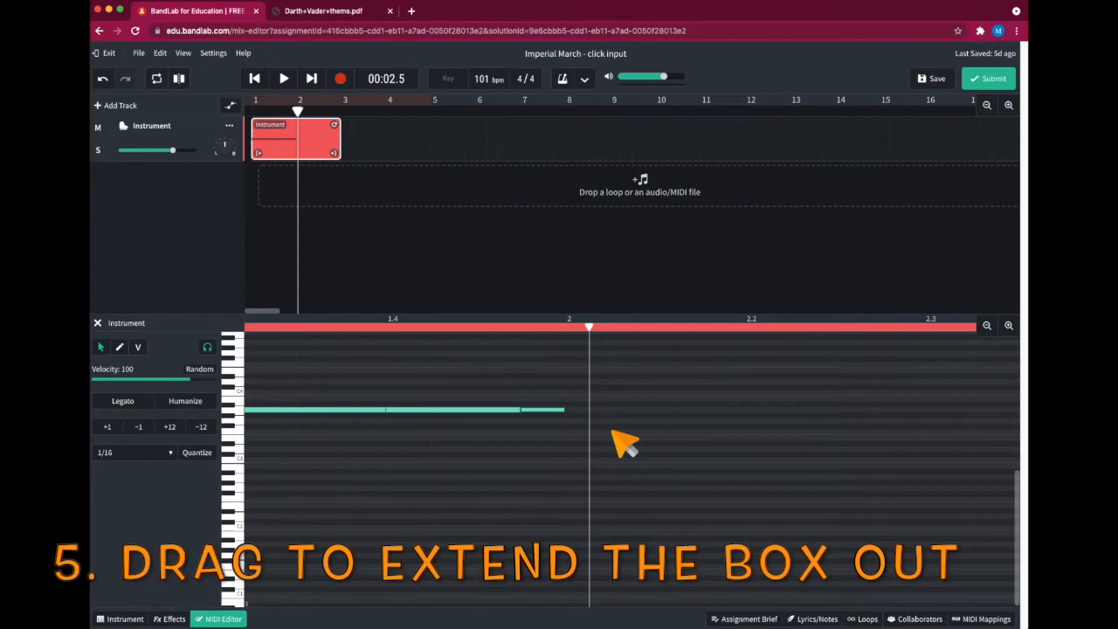
{"action": "mouse_move", "coordinate": [334, 153]}
{"action": "left_mouse_down"}
{"action": "mouse_move", "coordinate": [295, 159]}
{"action": "mouse_move", "coordinate": [342, 164]}
{"action": "left_mouse_up"}
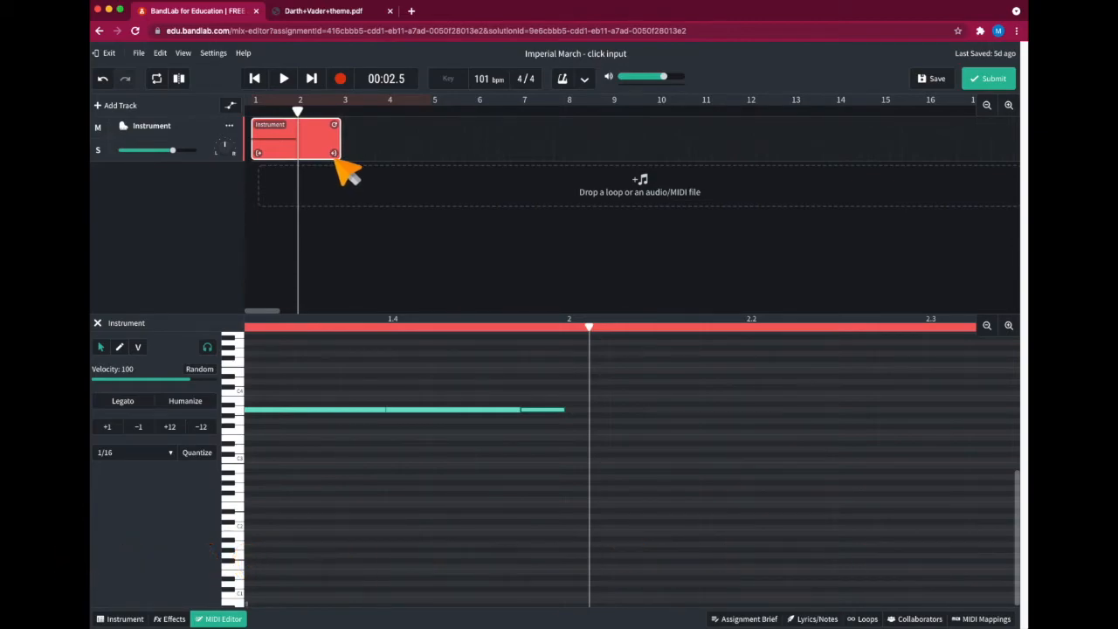
Draw a note on the same pitch at the start of bar 2 and lengthen it to one beat, checking its end with the playhead.
{"action": "left_click", "coordinate": [119, 346]}
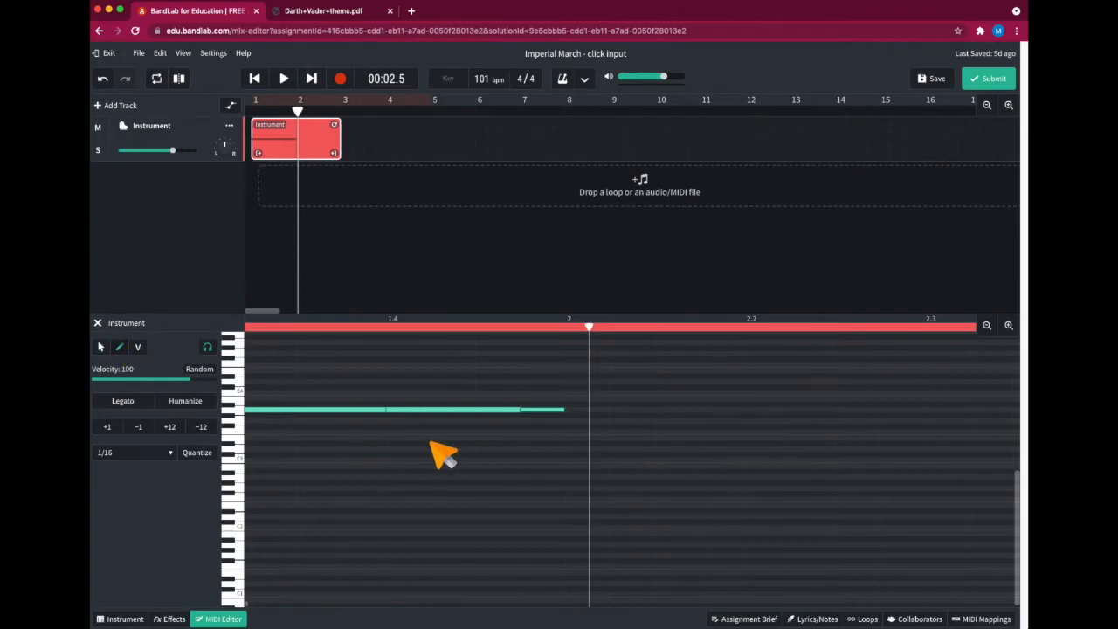
{"action": "left_click_drag", "start_coordinate": [589, 324], "coordinate": [566, 325]}
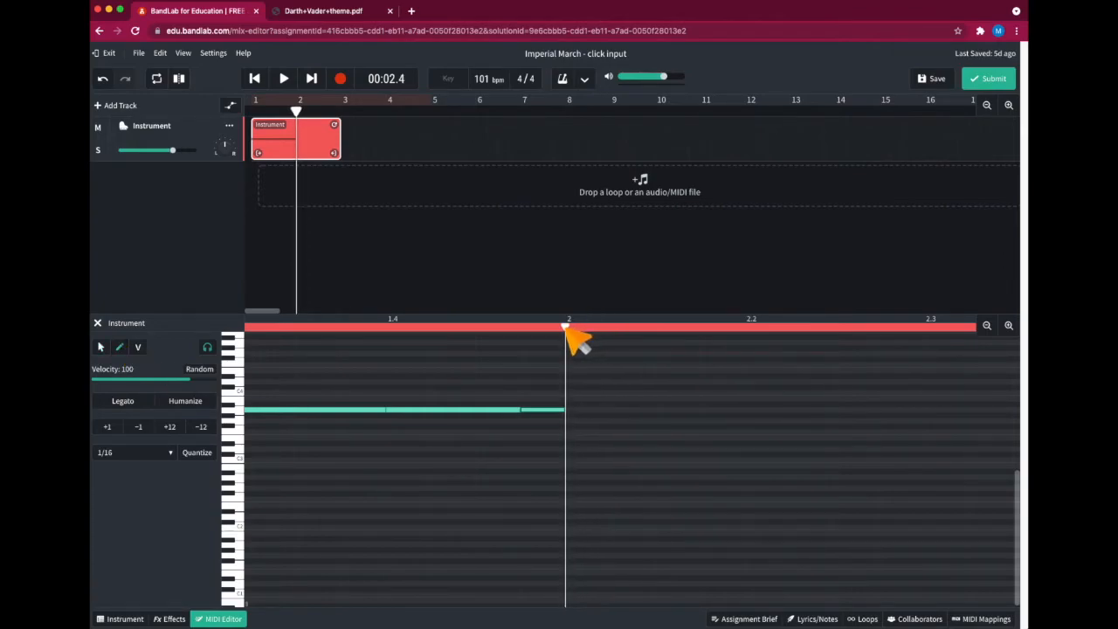
{"action": "left_click", "coordinate": [577, 410]}
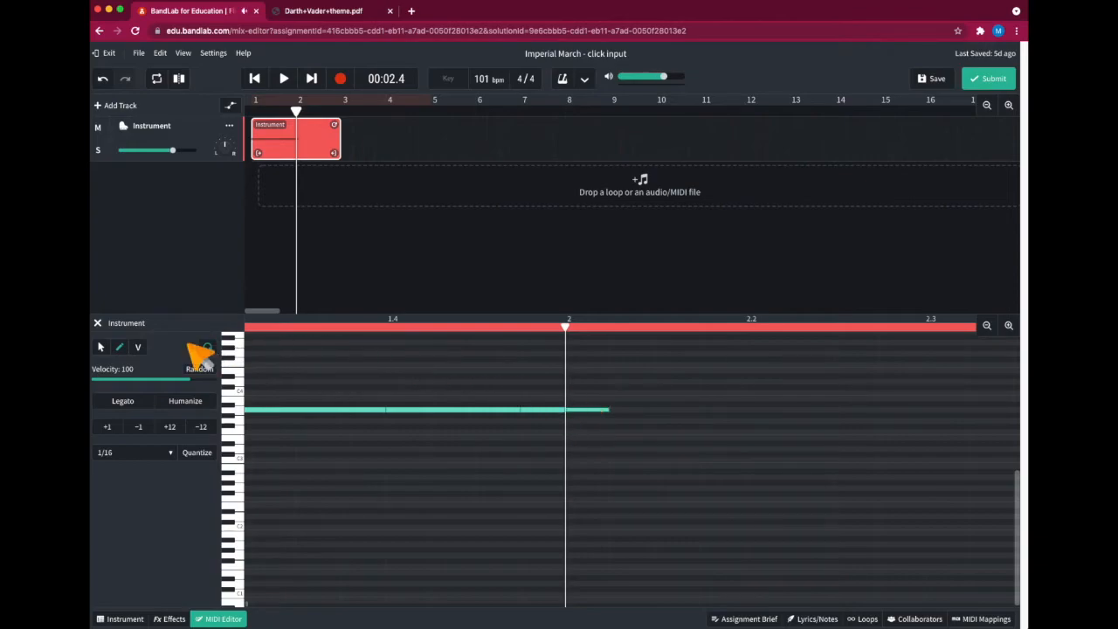
{"action": "left_click", "coordinate": [100, 347]}
{"action": "left_click_drag", "start_coordinate": [609, 410], "coordinate": [746, 409]}
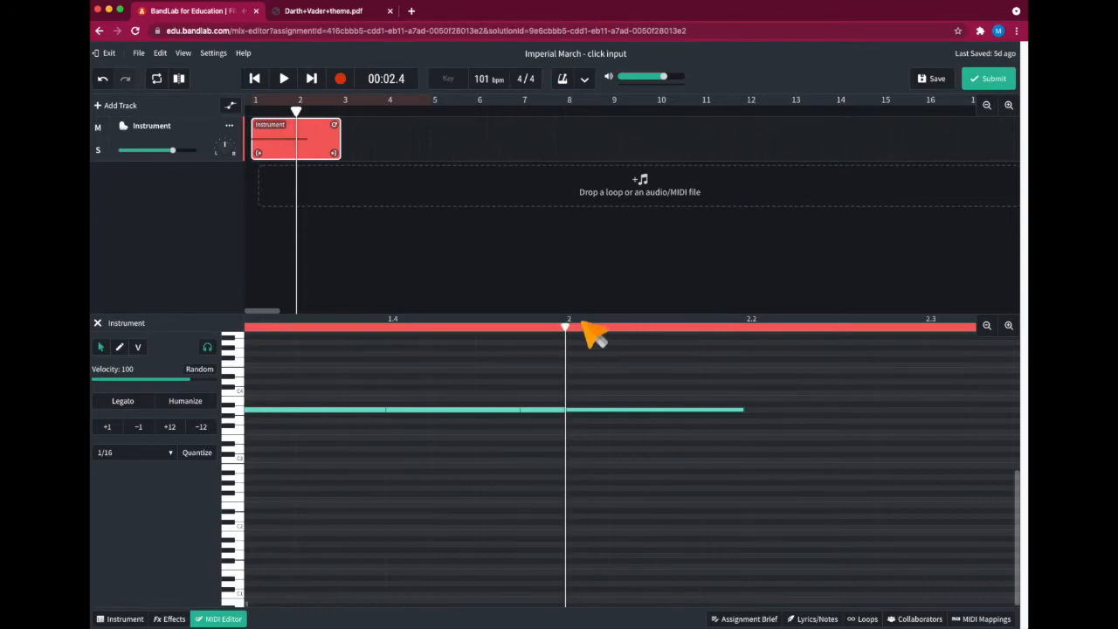
{"action": "left_click", "coordinate": [745, 327]}
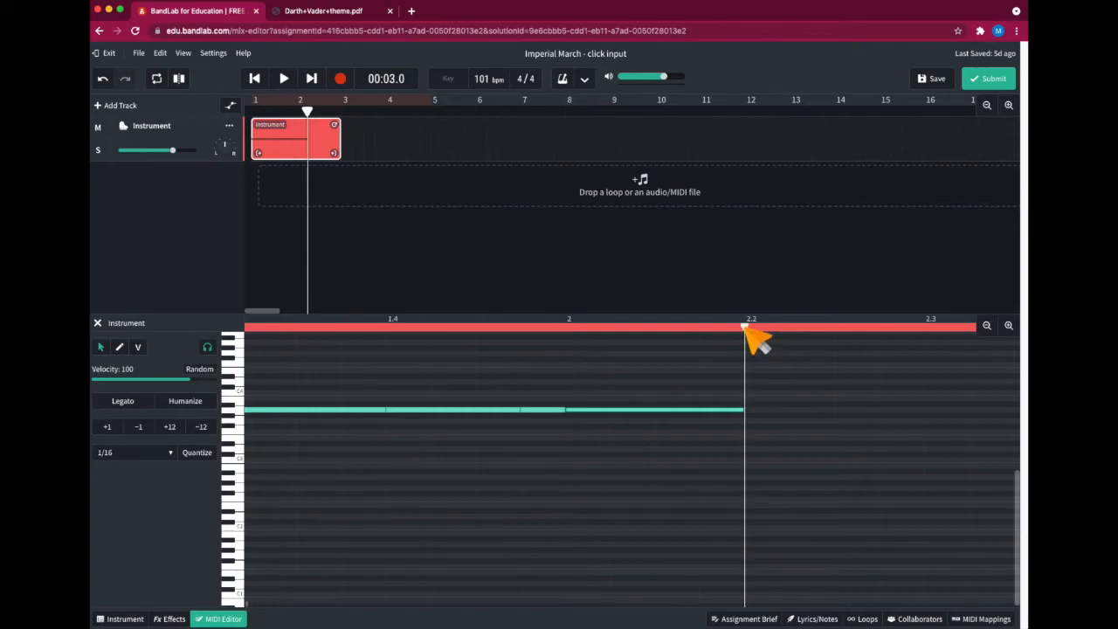
Following the sheet music's dotted rhythm, draw a note on the same pitch at beat 2.2 and shorten it to three quarters of a beat.
{"action": "left_click", "coordinate": [314, 12]}
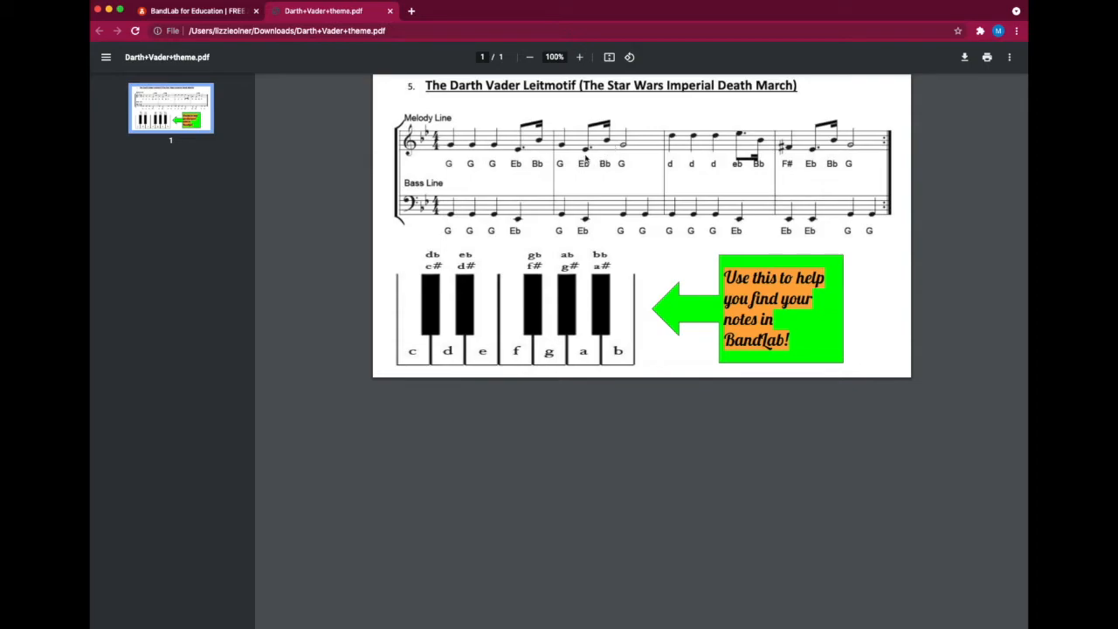
{"action": "left_click", "coordinate": [190, 12]}
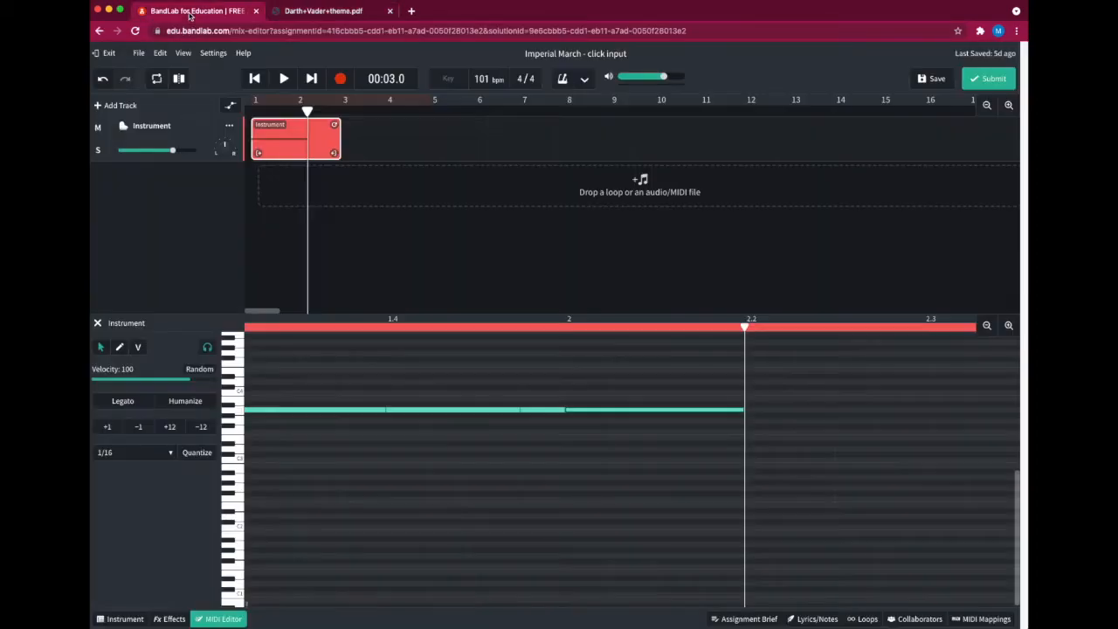
{"action": "left_click_drag", "start_coordinate": [445, 381], "coordinate": [536, 440]}
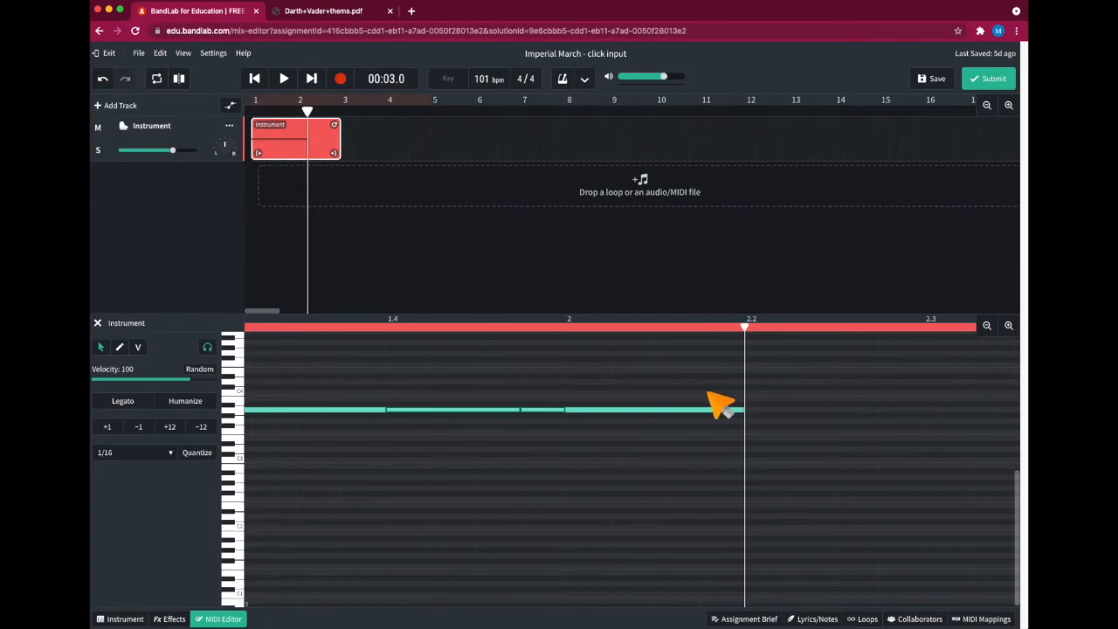
{"action": "left_click", "coordinate": [448, 393]}
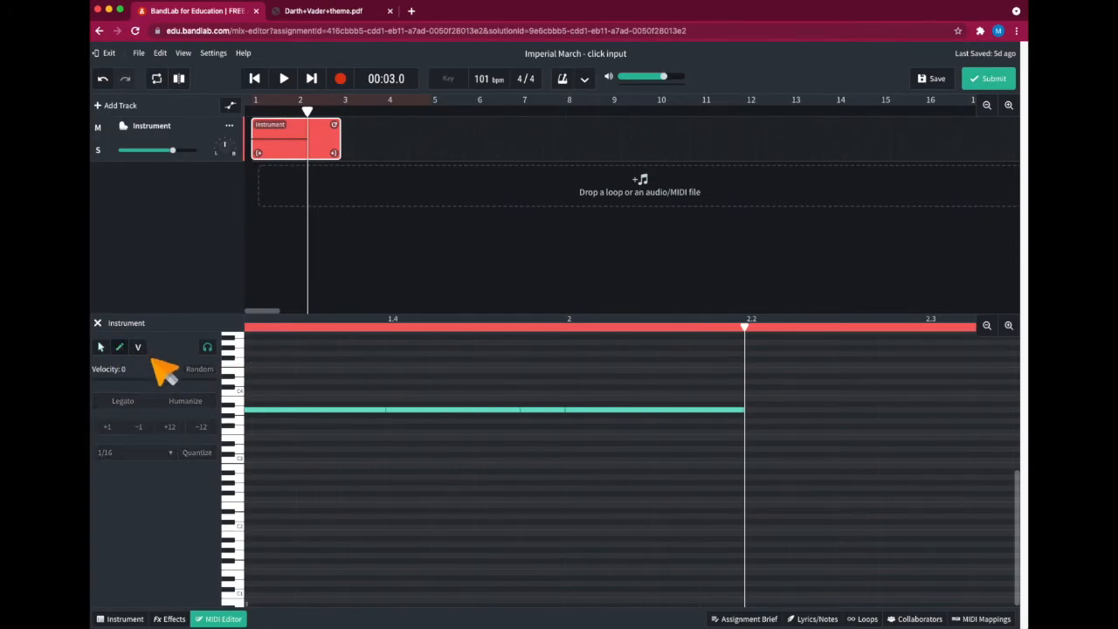
{"action": "left_click", "coordinate": [749, 409]}
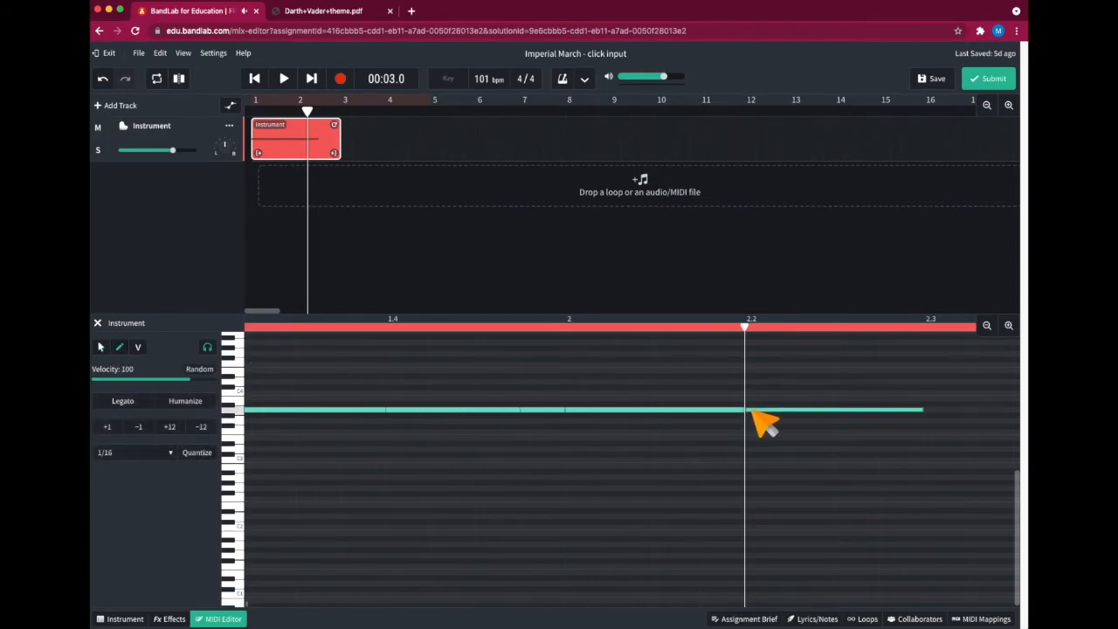
{"action": "left_click", "coordinate": [100, 348]}
{"action": "left_click_drag", "start_coordinate": [922, 410], "coordinate": [881, 411]}
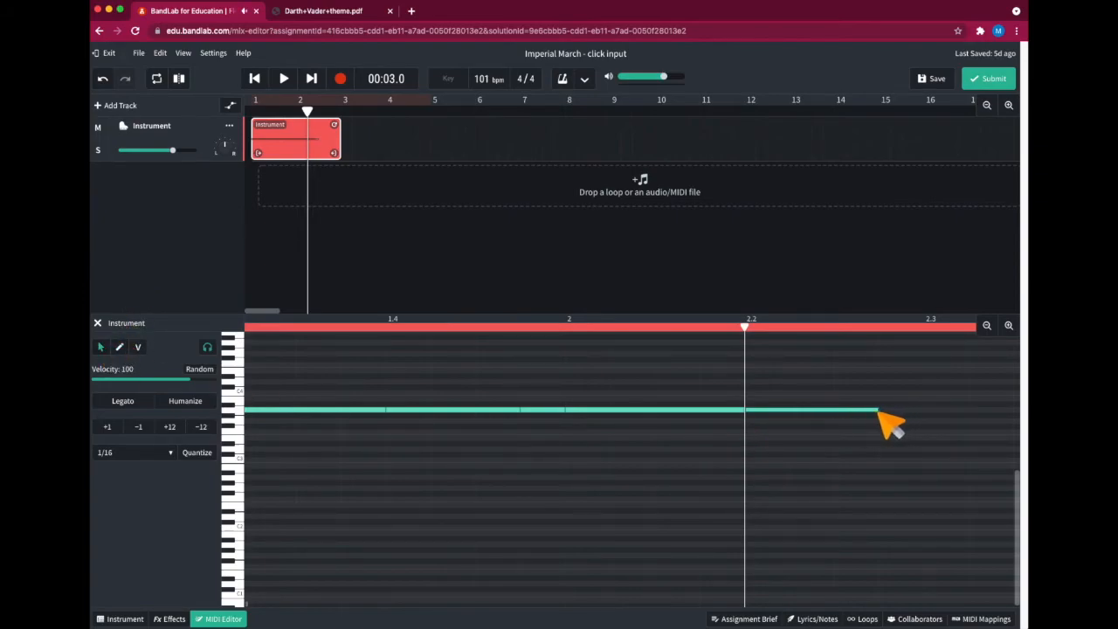
Add a note on the same pitch directly after the three-quarter-beat note and shorten it to a quarter beat, ending at beat 2.3.
{"action": "left_click", "coordinate": [120, 348]}
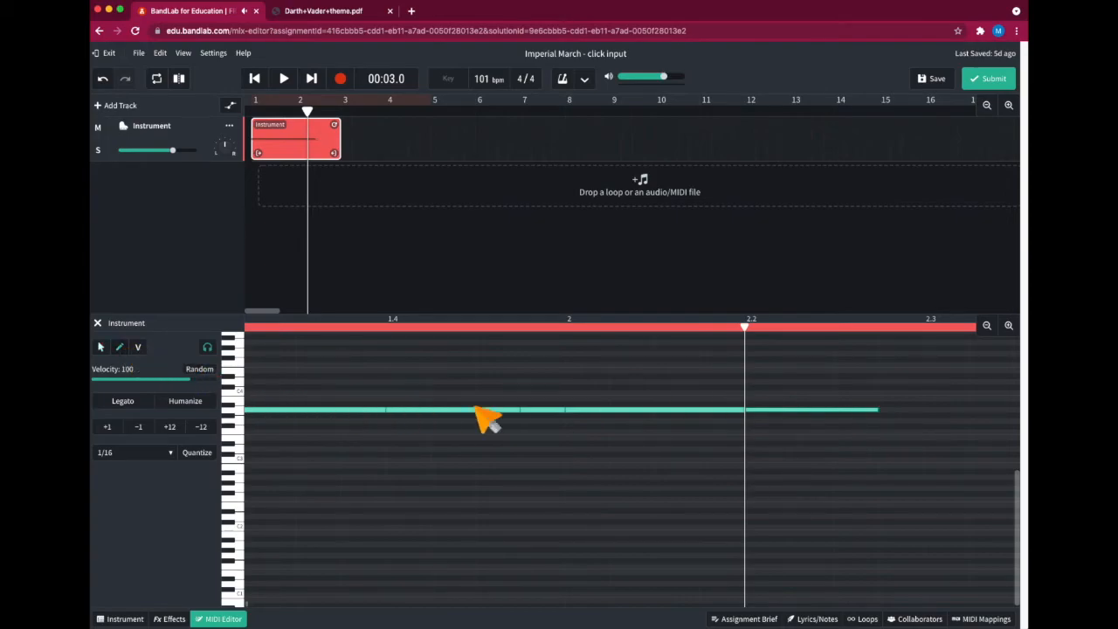
{"action": "left_click", "coordinate": [911, 409]}
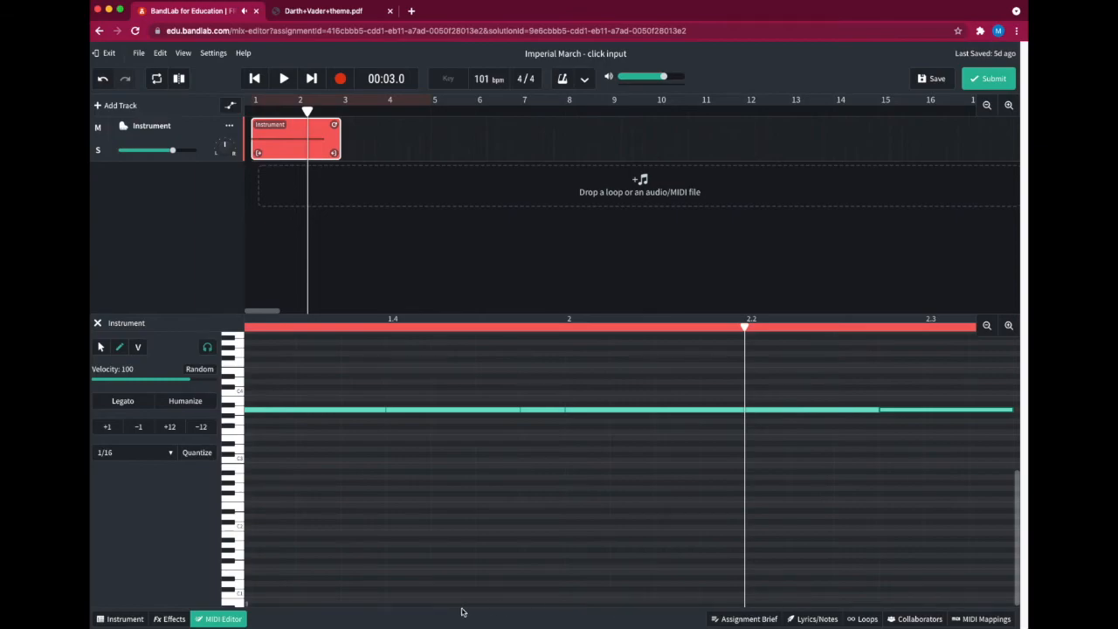
{"action": "scroll", "coordinate": [251, 608], "scroll_direction": "right", "scroll_amount": 5}
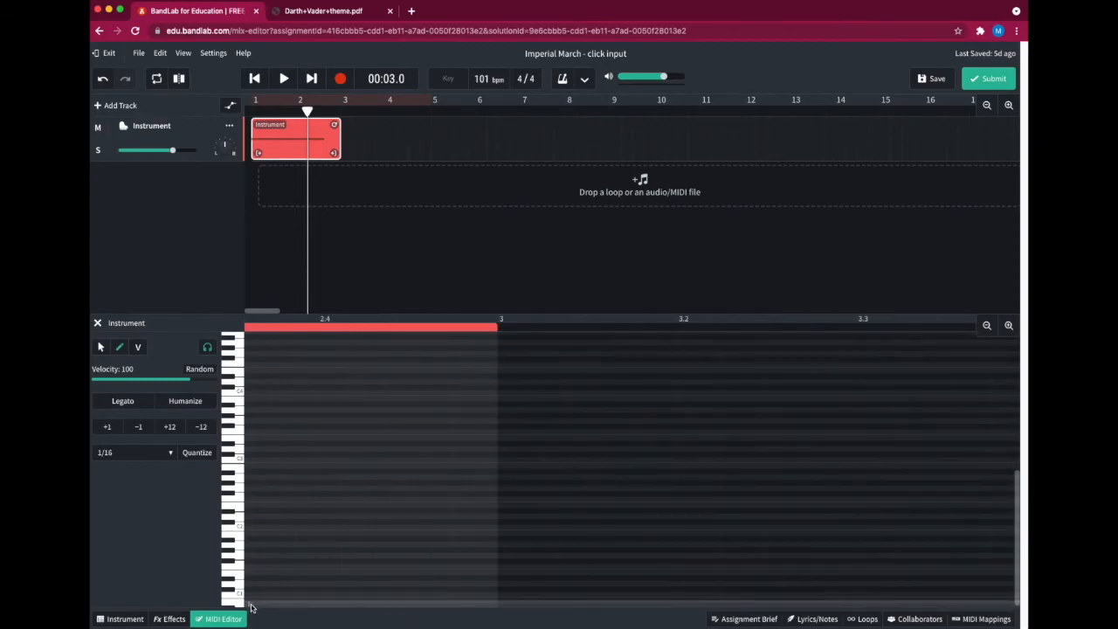
{"action": "scroll", "coordinate": [251, 607], "scroll_direction": "left", "scroll_amount": 3}
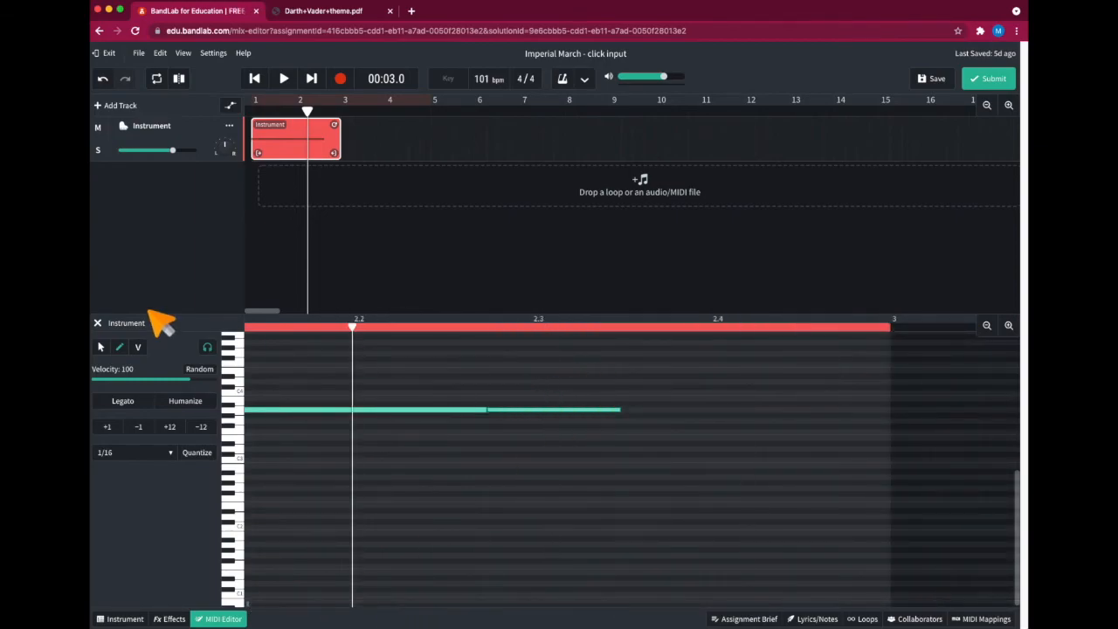
{"action": "left_click", "coordinate": [100, 347]}
{"action": "left_click_drag", "start_coordinate": [617, 411], "coordinate": [531, 411]}
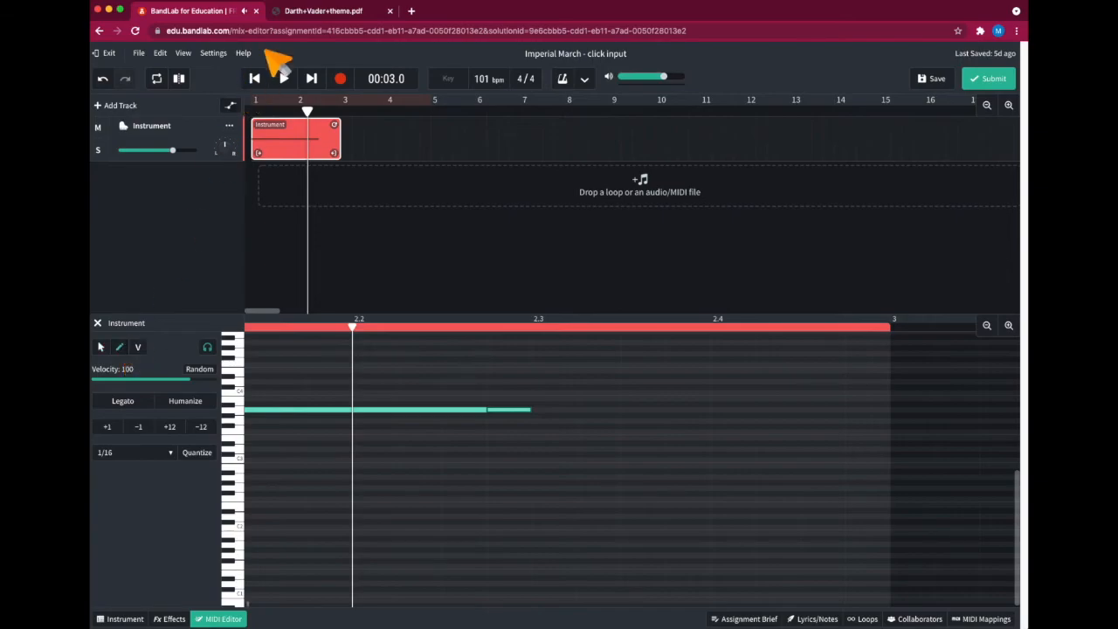
Following the sheet music's half note, draw a note on the same pitch at beat 2.3 and extend it two beats to the end of bar 2.
{"action": "left_click", "coordinate": [306, 12]}
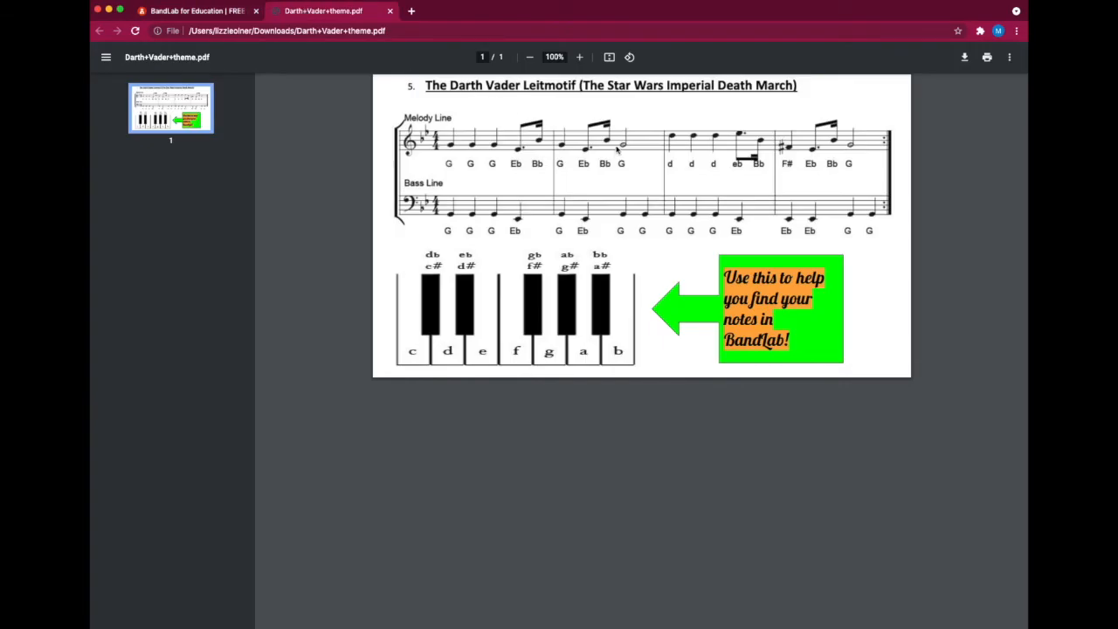
{"action": "left_click", "coordinate": [160, 12]}
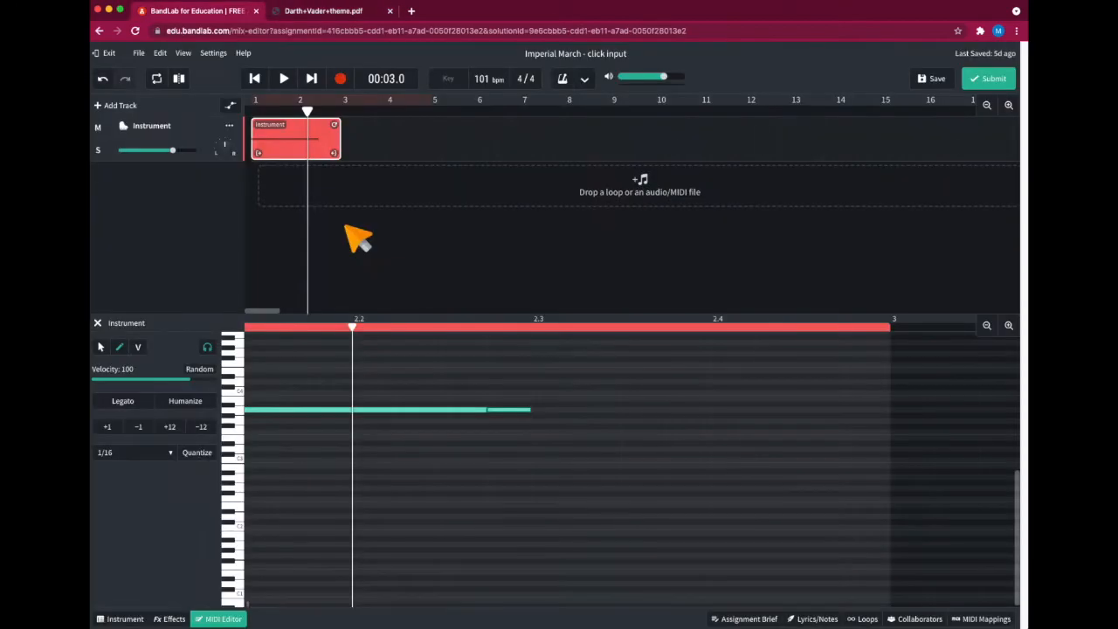
{"action": "left_click", "coordinate": [546, 409]}
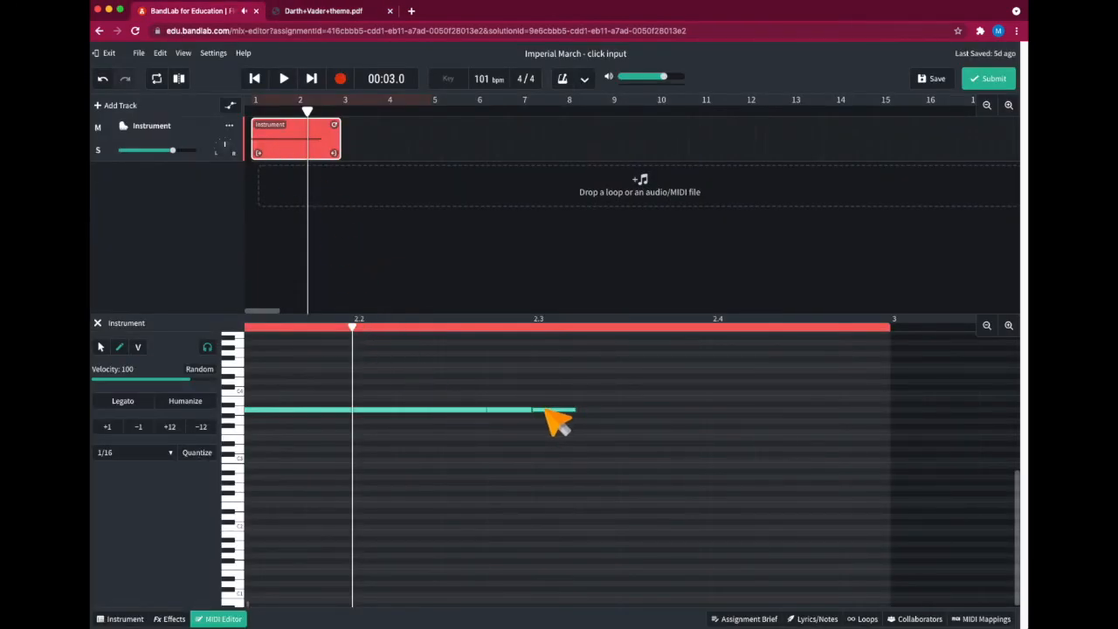
{"action": "left_click", "coordinate": [100, 347]}
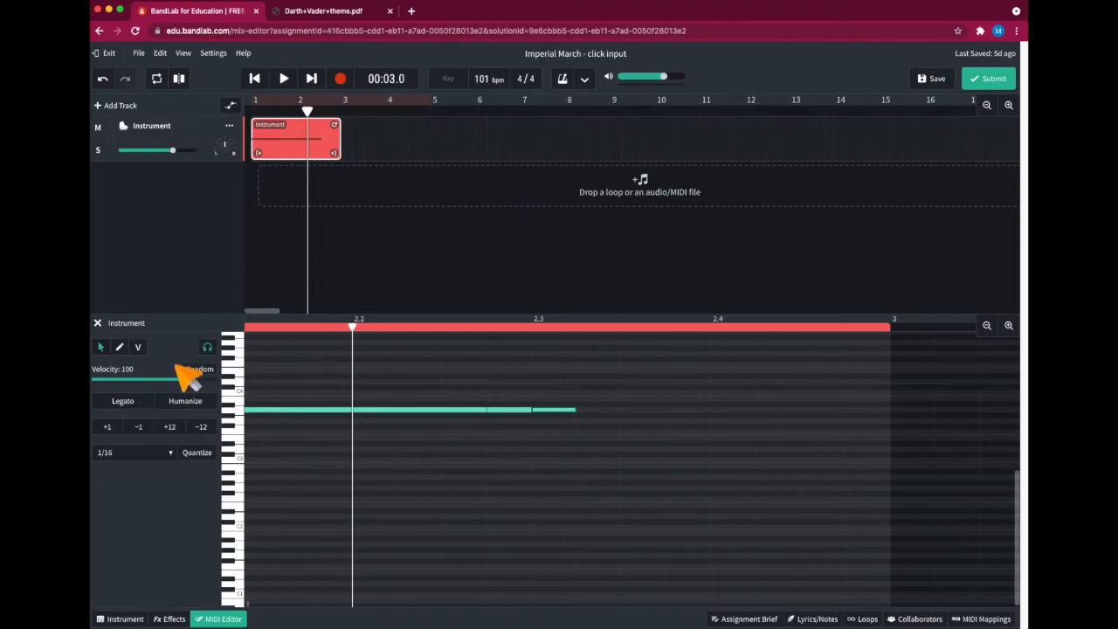
{"action": "left_click", "coordinate": [540, 330]}
{"action": "left_click", "coordinate": [711, 330]}
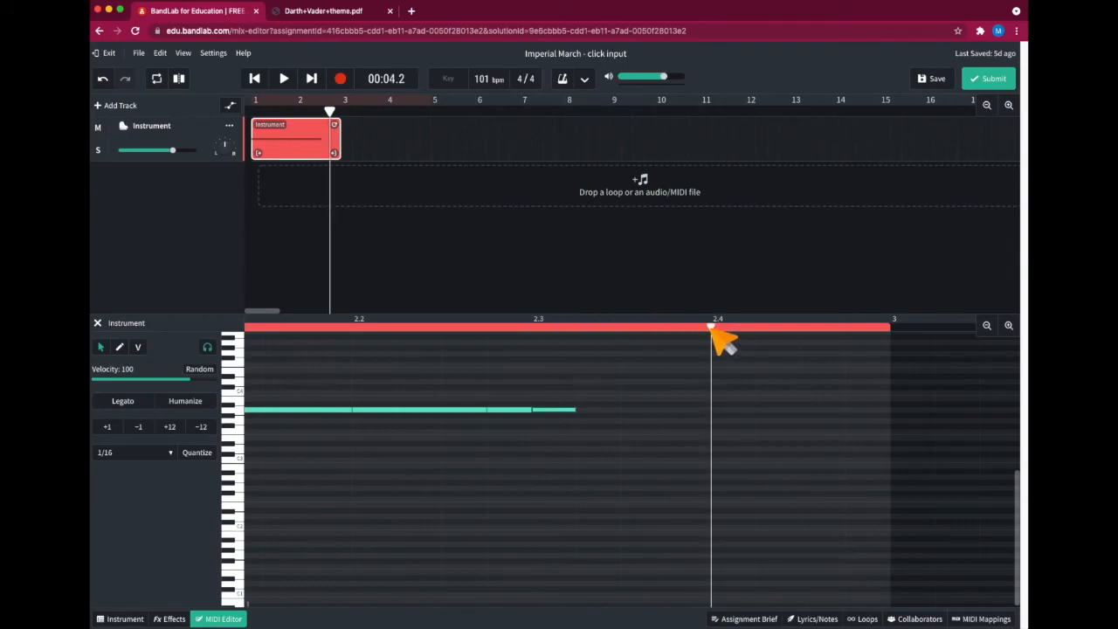
{"action": "left_click", "coordinate": [535, 329]}
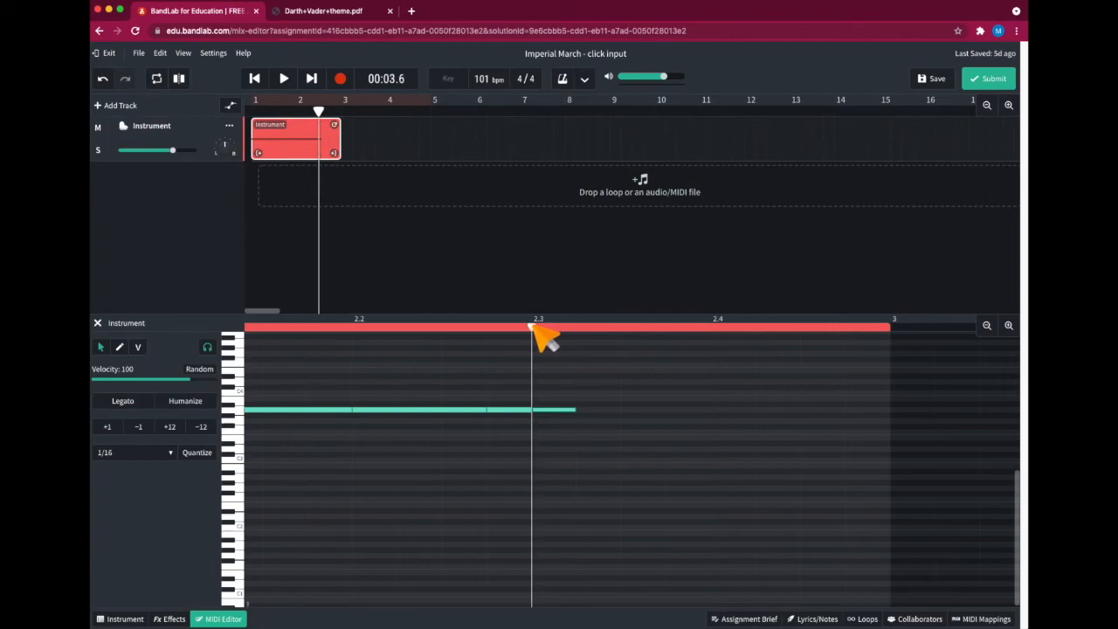
{"action": "left_click", "coordinate": [888, 329]}
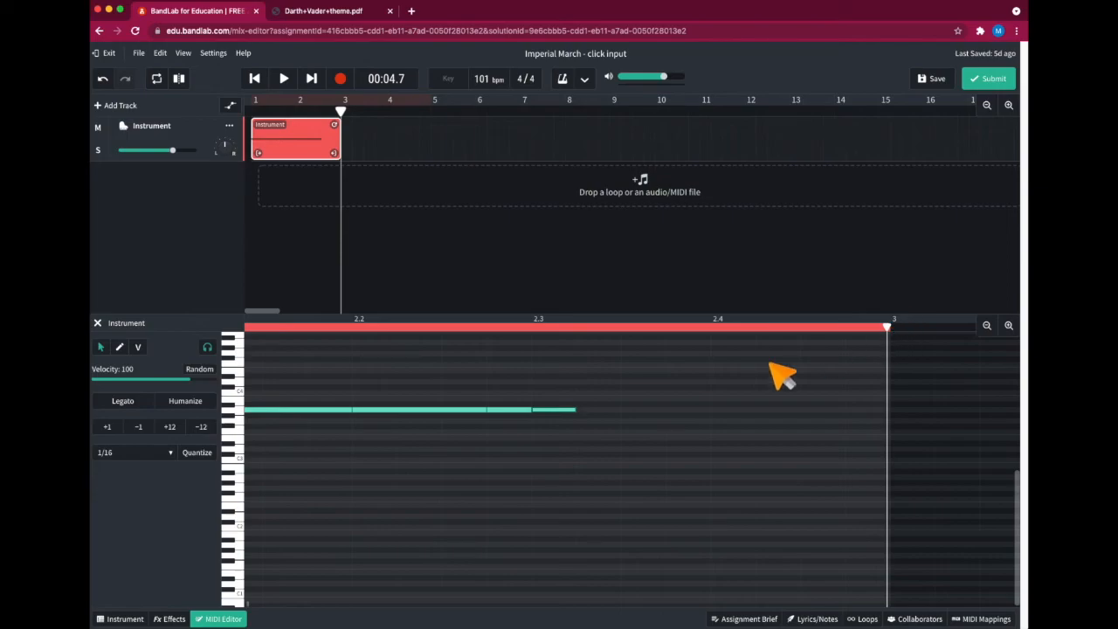
{"action": "left_click_drag", "start_coordinate": [576, 410], "coordinate": [889, 411]}
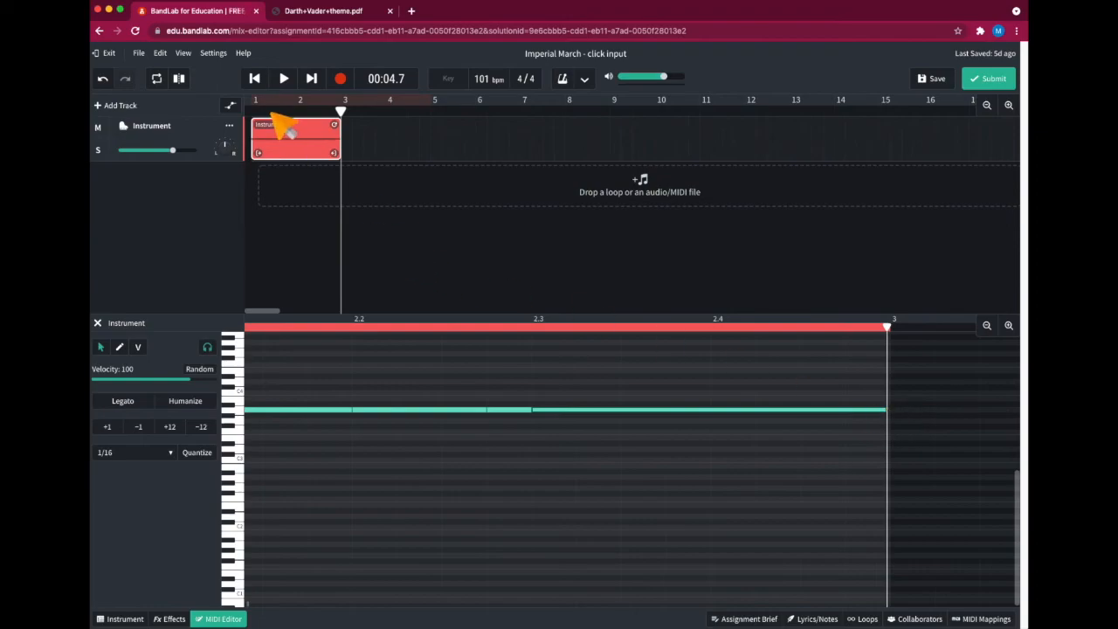
Play bars 1 and 2 back from the beginning, and compare their rhythm with bars 3 and 4 in the sheet music.
{"action": "left_click", "coordinate": [254, 79]}
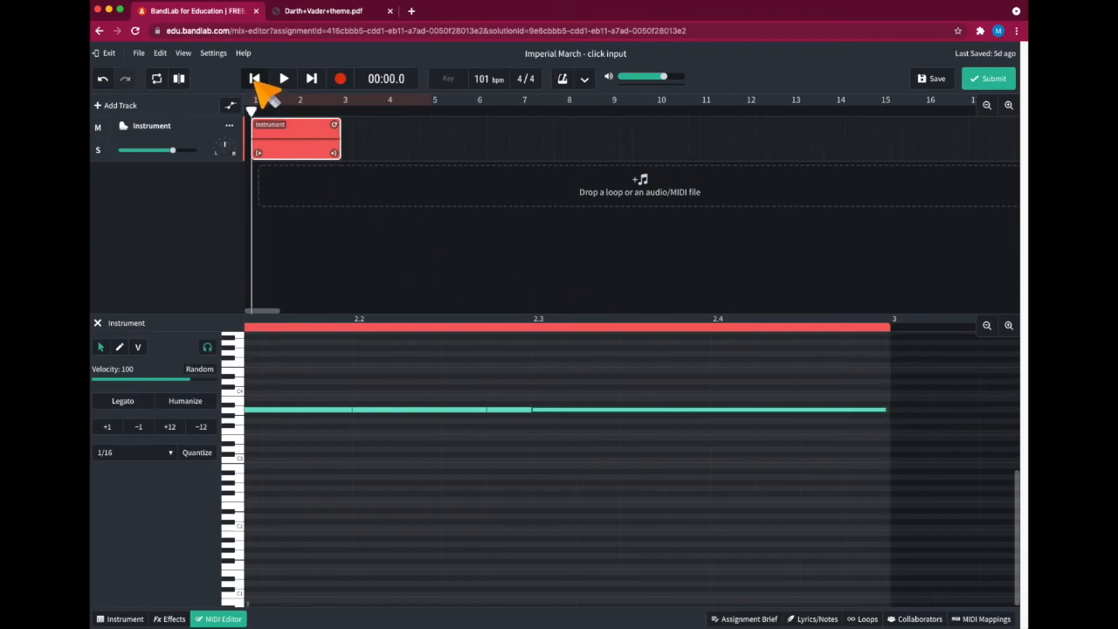
{"action": "key", "text": "space"}
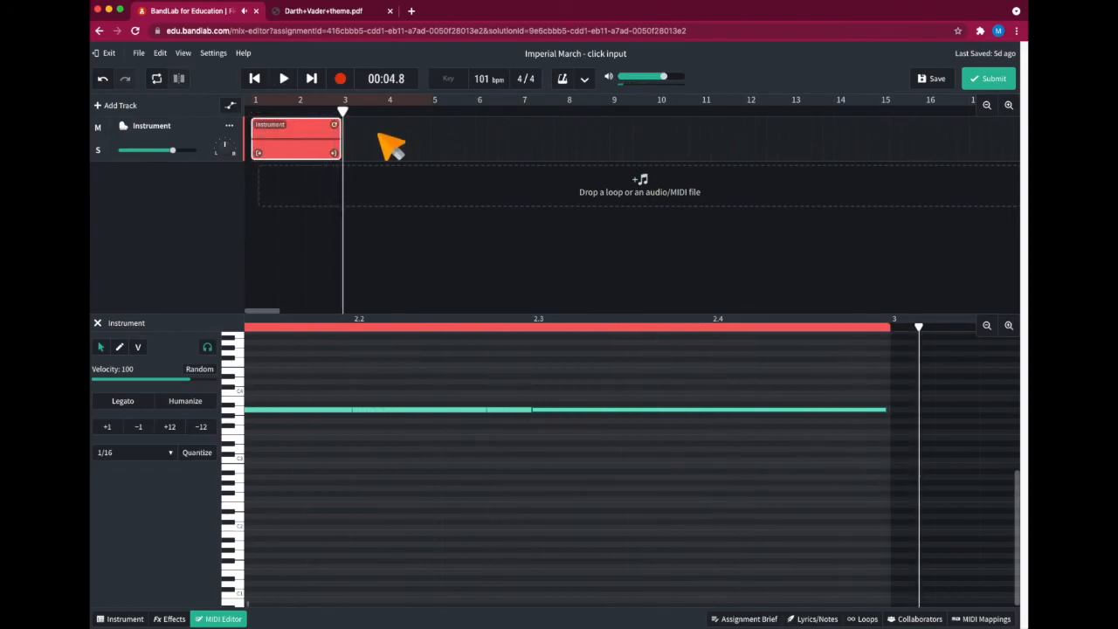
{"action": "left_click", "coordinate": [324, 11]}
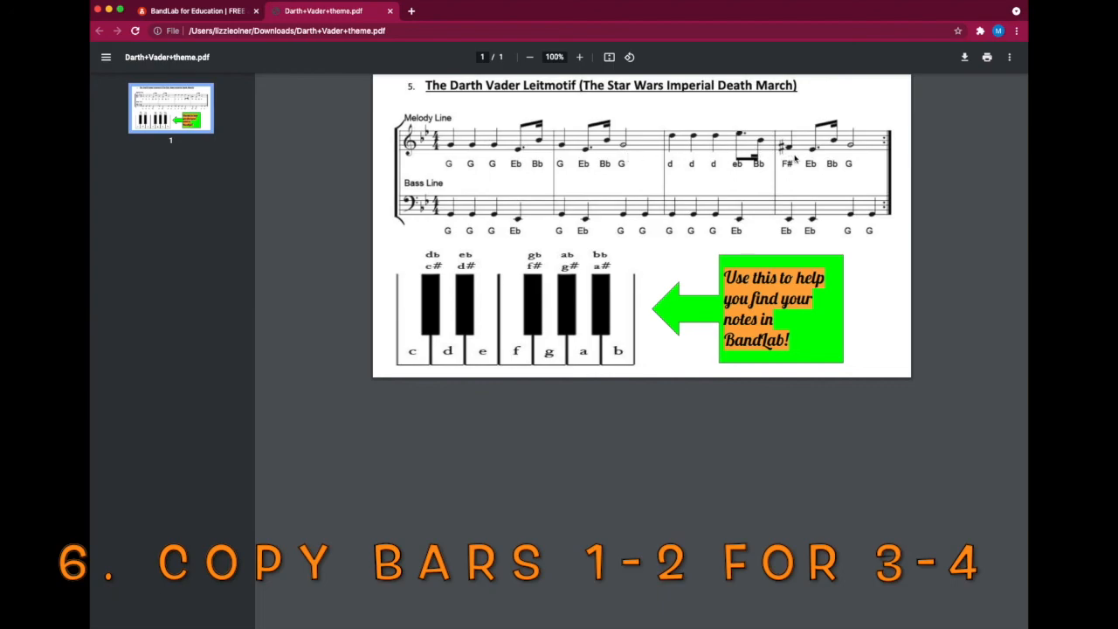
{"action": "left_click", "coordinate": [207, 12]}
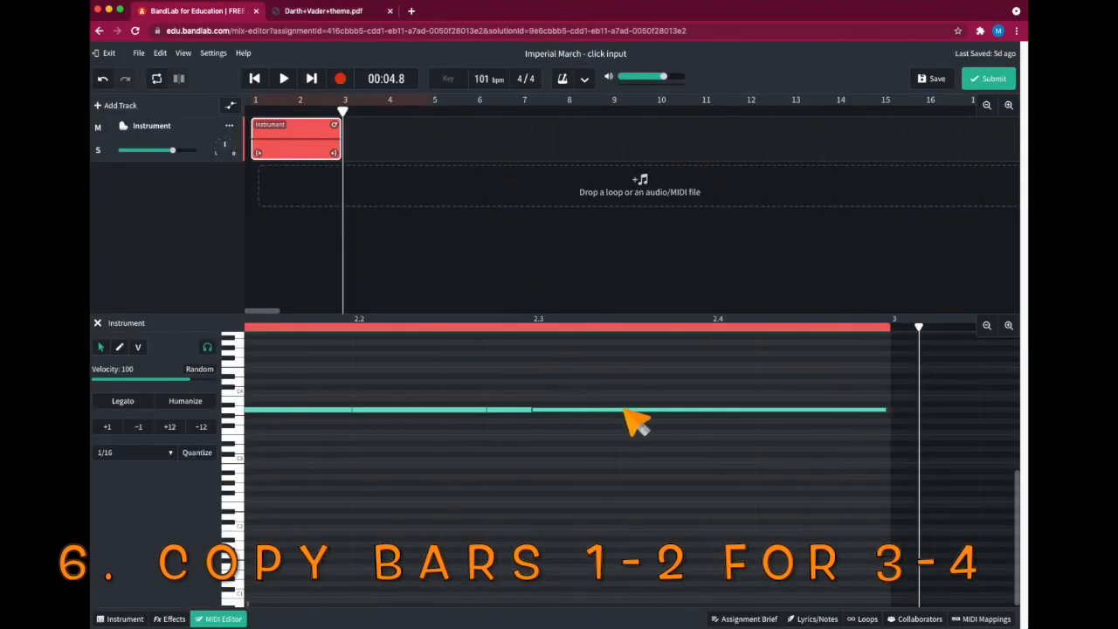